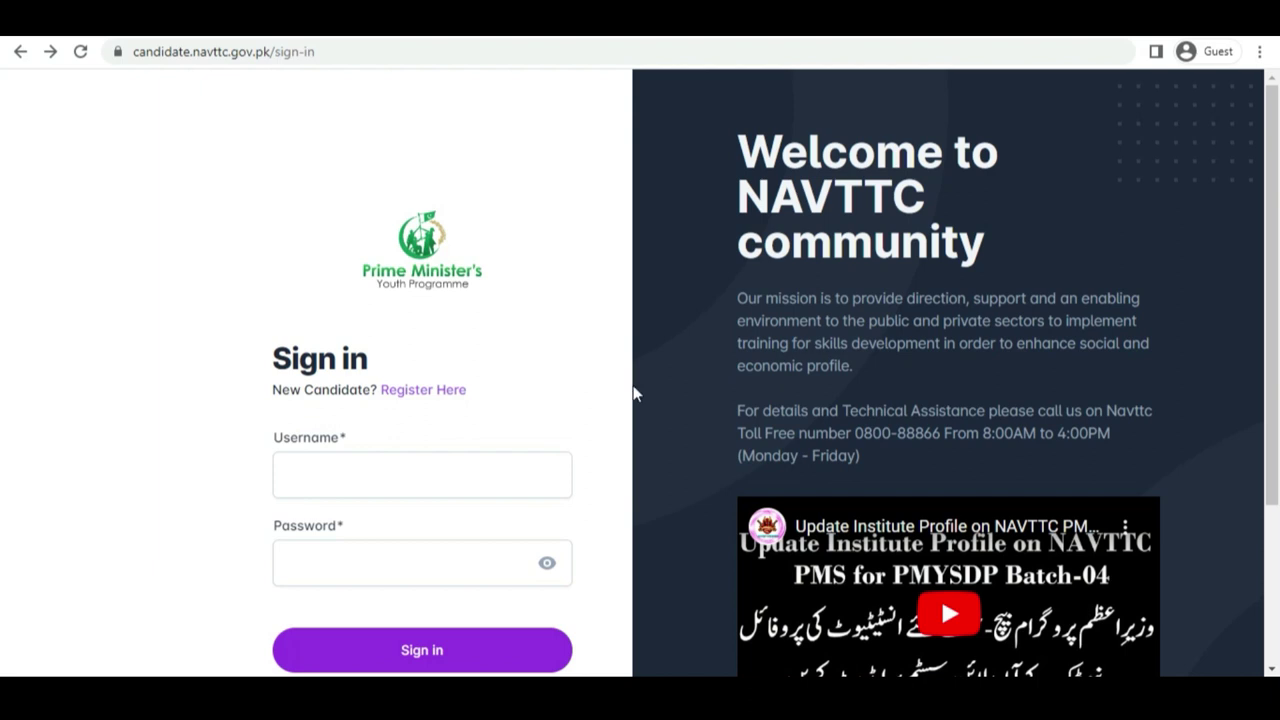
Open the candidate registration form and enter the candidate's full name
{"action": "left_click", "coordinate": [446, 390]}
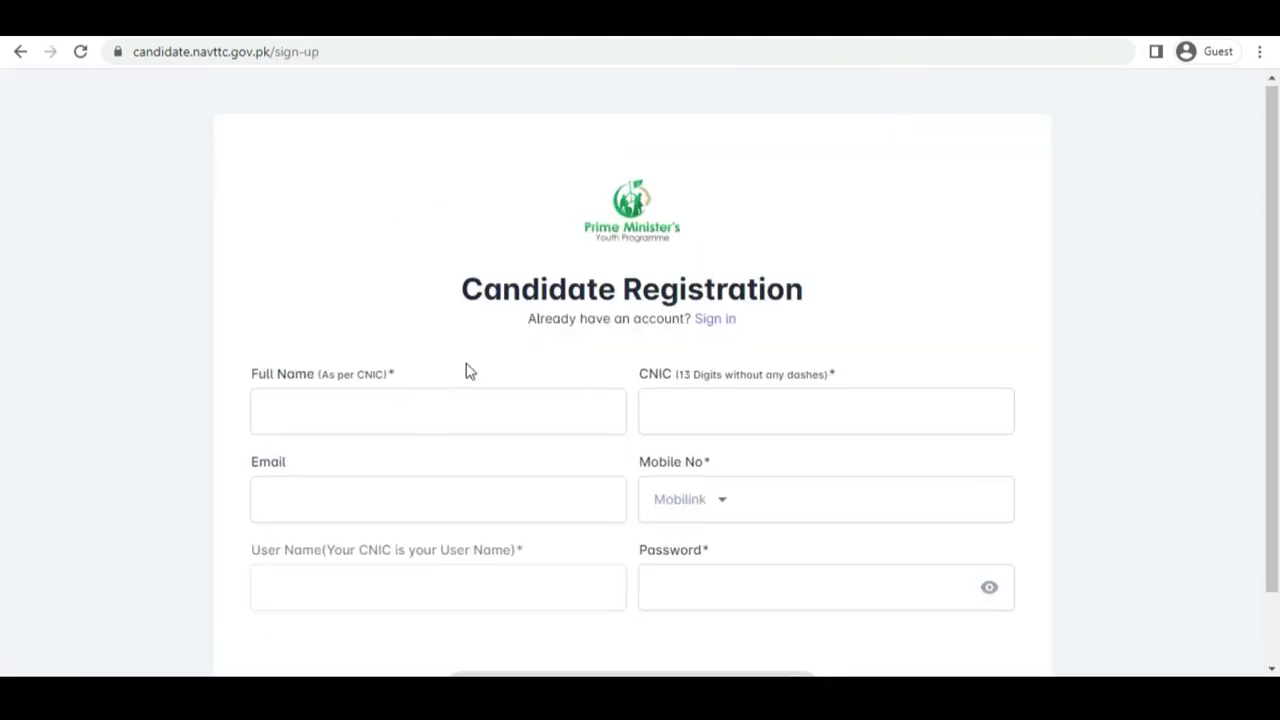
{"action": "scroll", "coordinate": [466, 369], "scroll_direction": "down", "scroll_amount": 1}
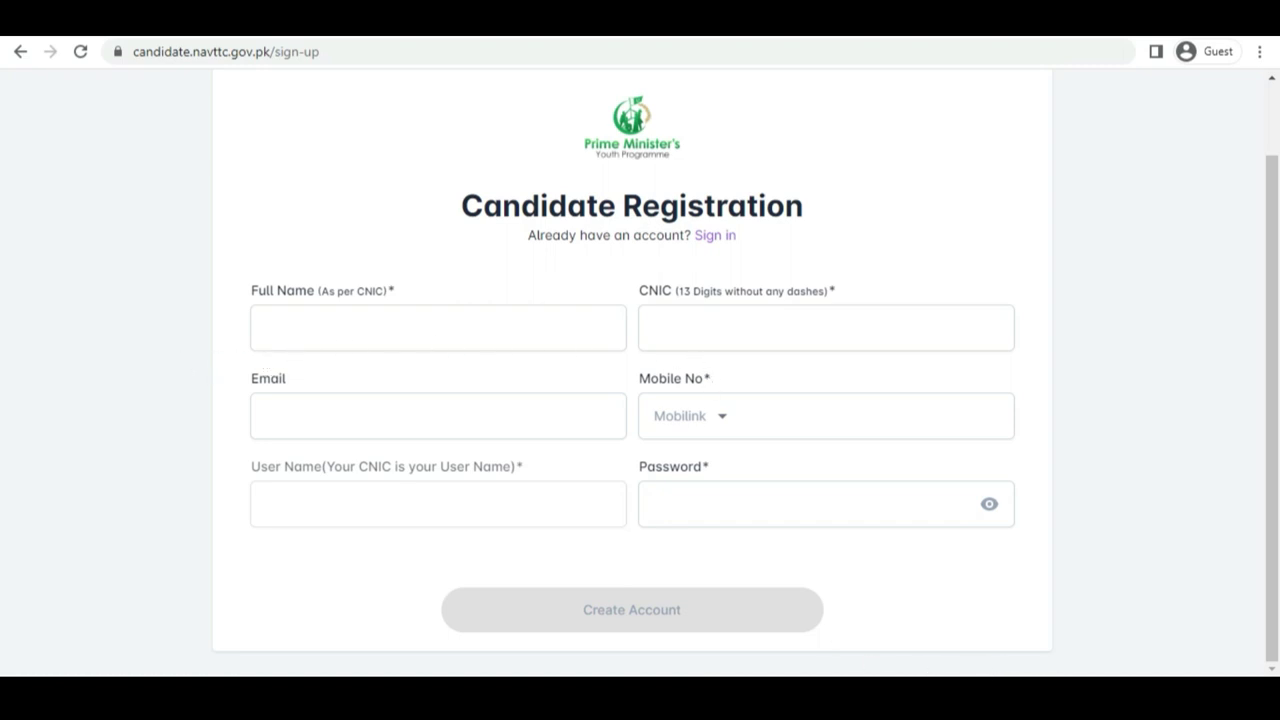
{"action": "left_click", "coordinate": [377, 335]}
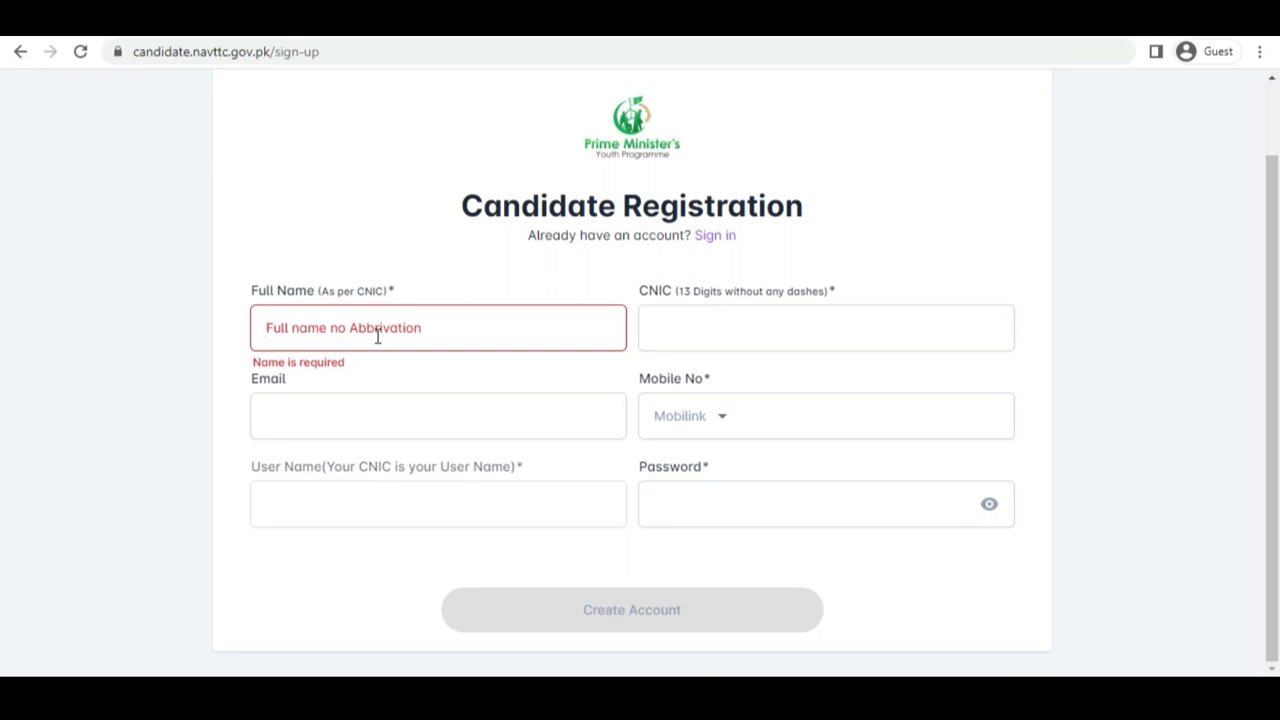
{"action": "type", "text": "Qutu"}
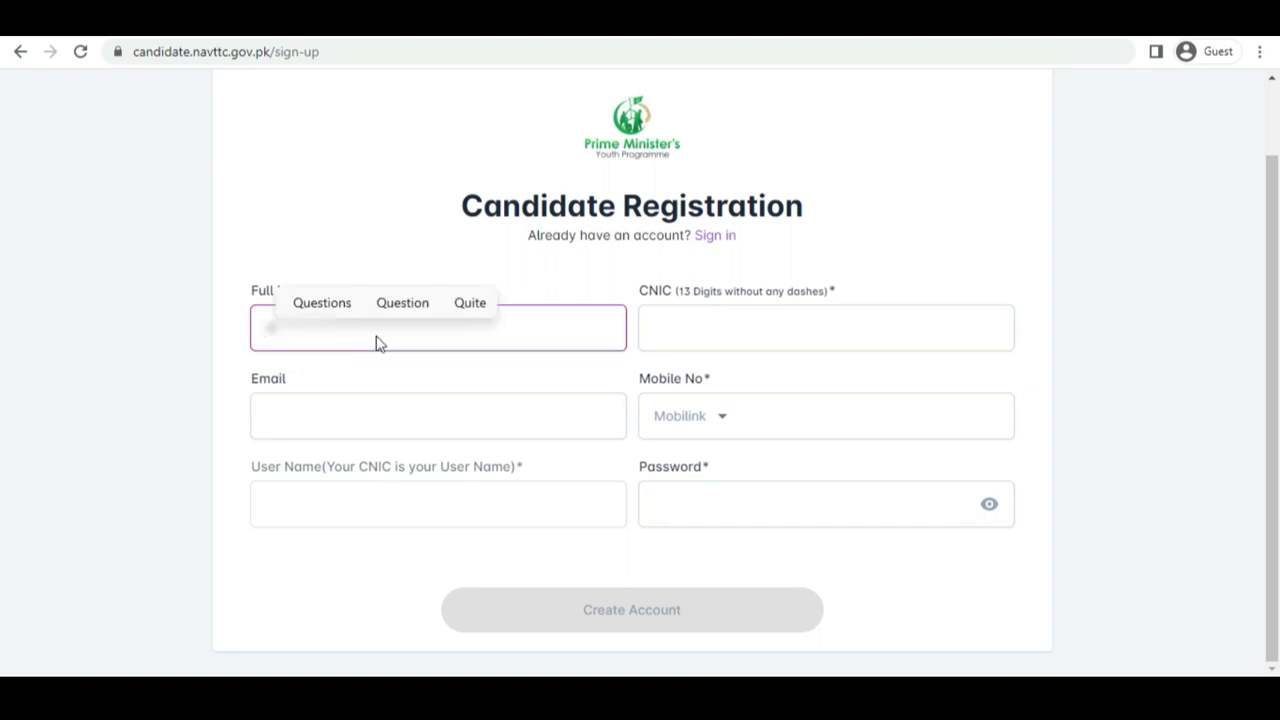
{"action": "key", "text": "Tab"}
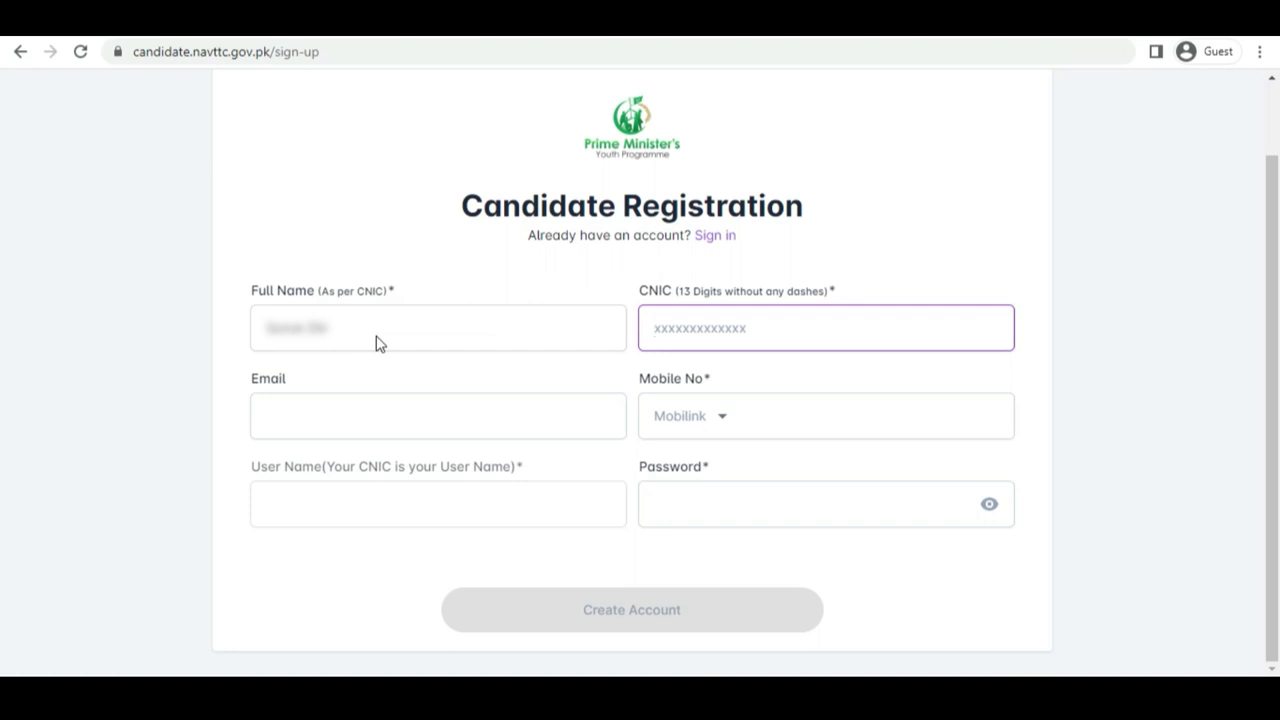
Paste in the CNIC number and fill in the candidate's e-mail address
{"action": "key", "text": "ctrl+v"}
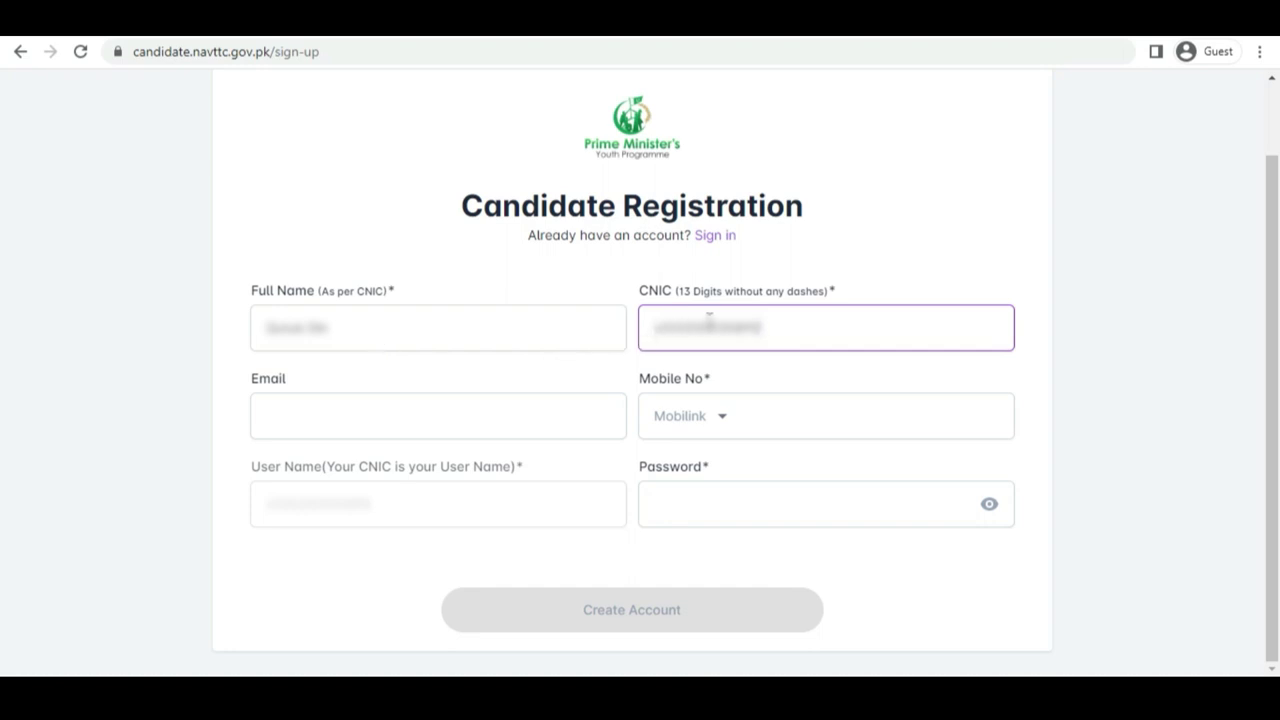
{"action": "left_click", "coordinate": [394, 409]}
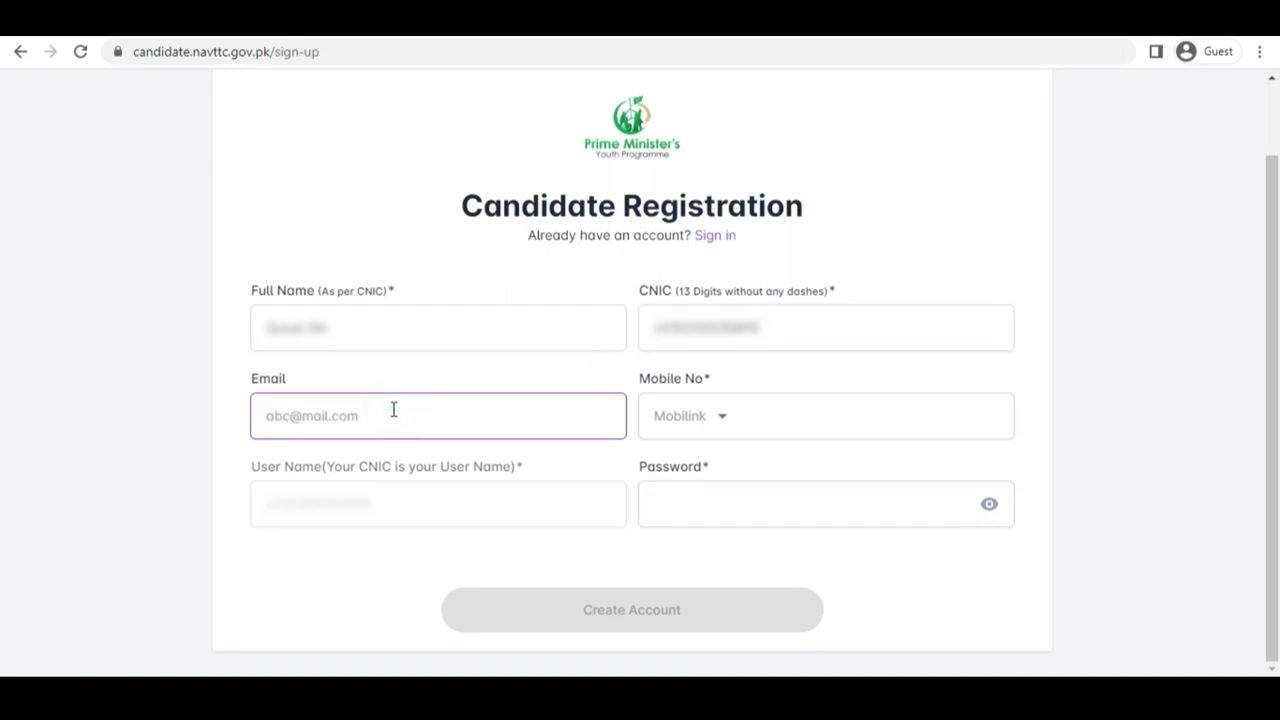
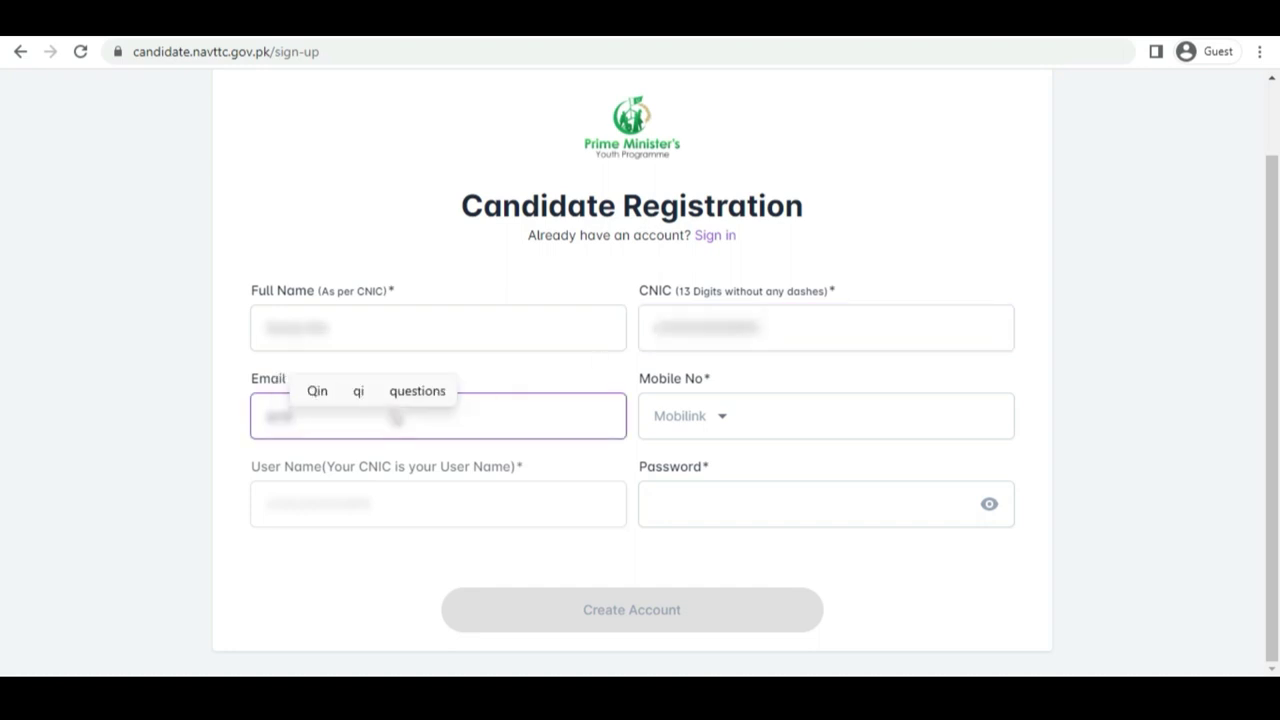
{"action": "key", "text": "Tab"}
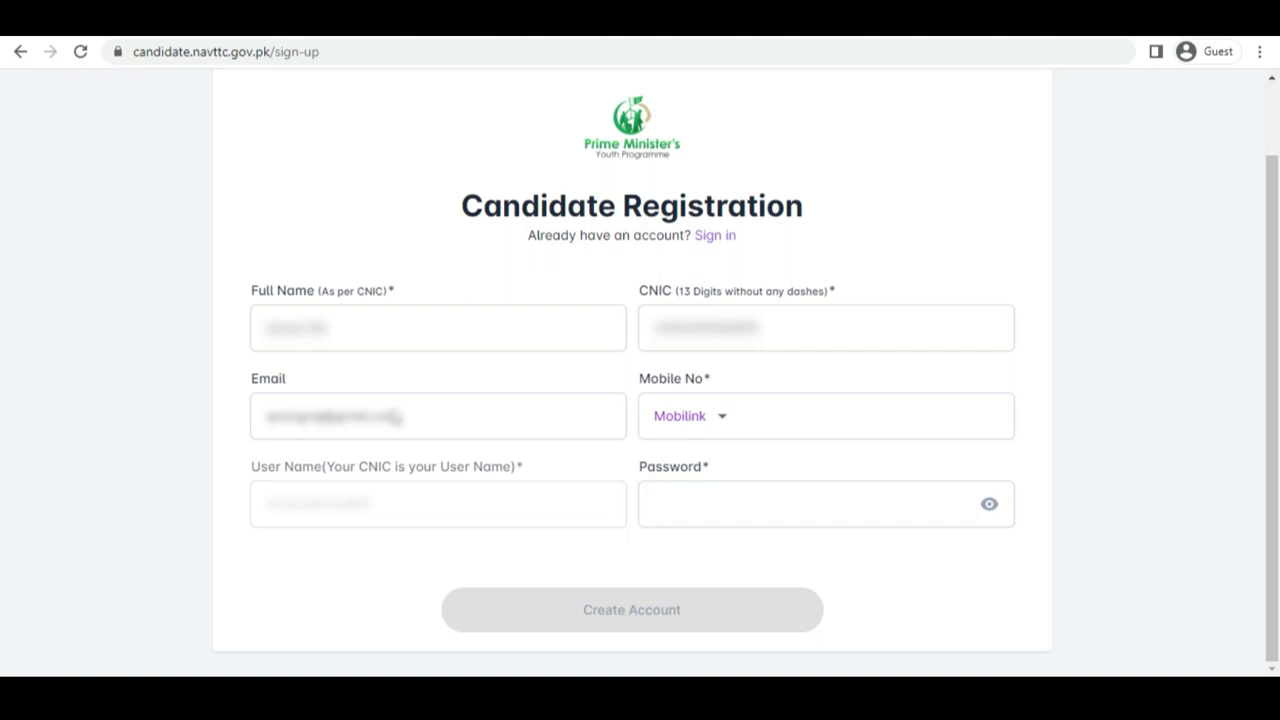
Select Mobilink as the mobile carrier and paste in the mobile number
{"action": "left_click", "coordinate": [657, 430]}
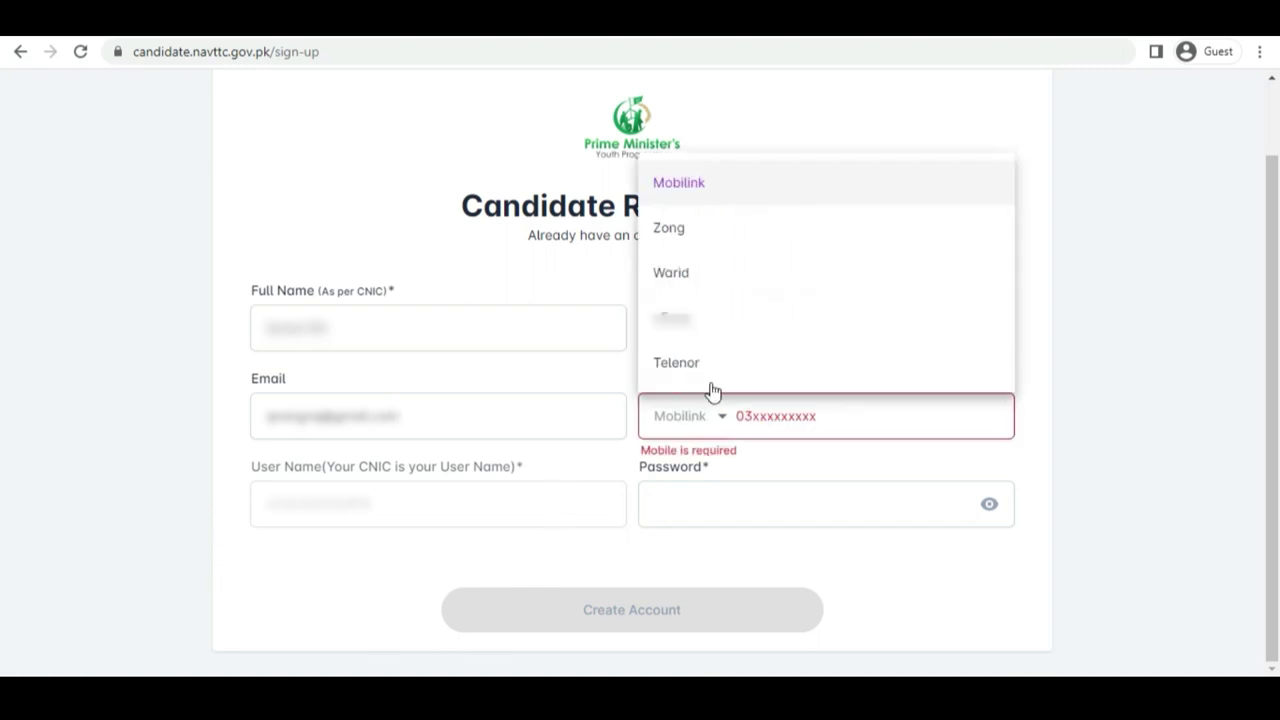
{"action": "left_click", "coordinate": [727, 190]}
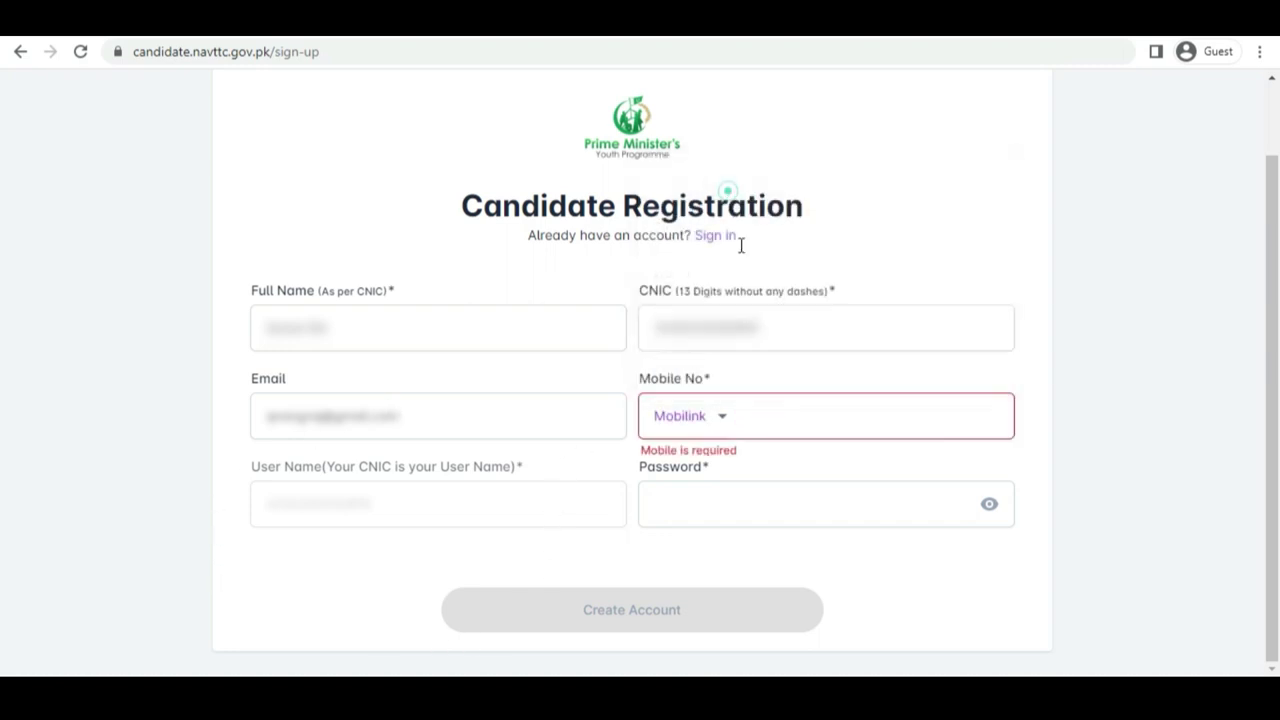
{"action": "left_click", "coordinate": [794, 420]}
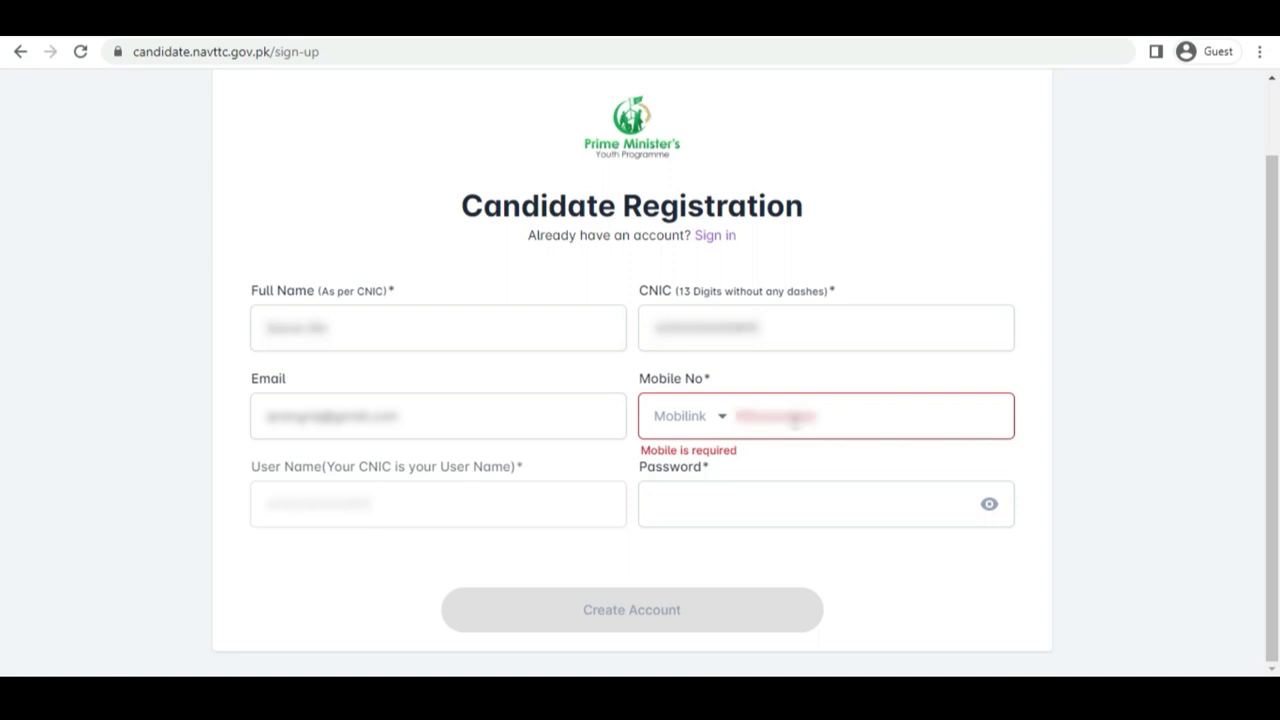
{"action": "key", "text": "ctrl+v"}
{"action": "left_click", "coordinate": [403, 506]}
{"action": "left_click", "coordinate": [342, 512]}
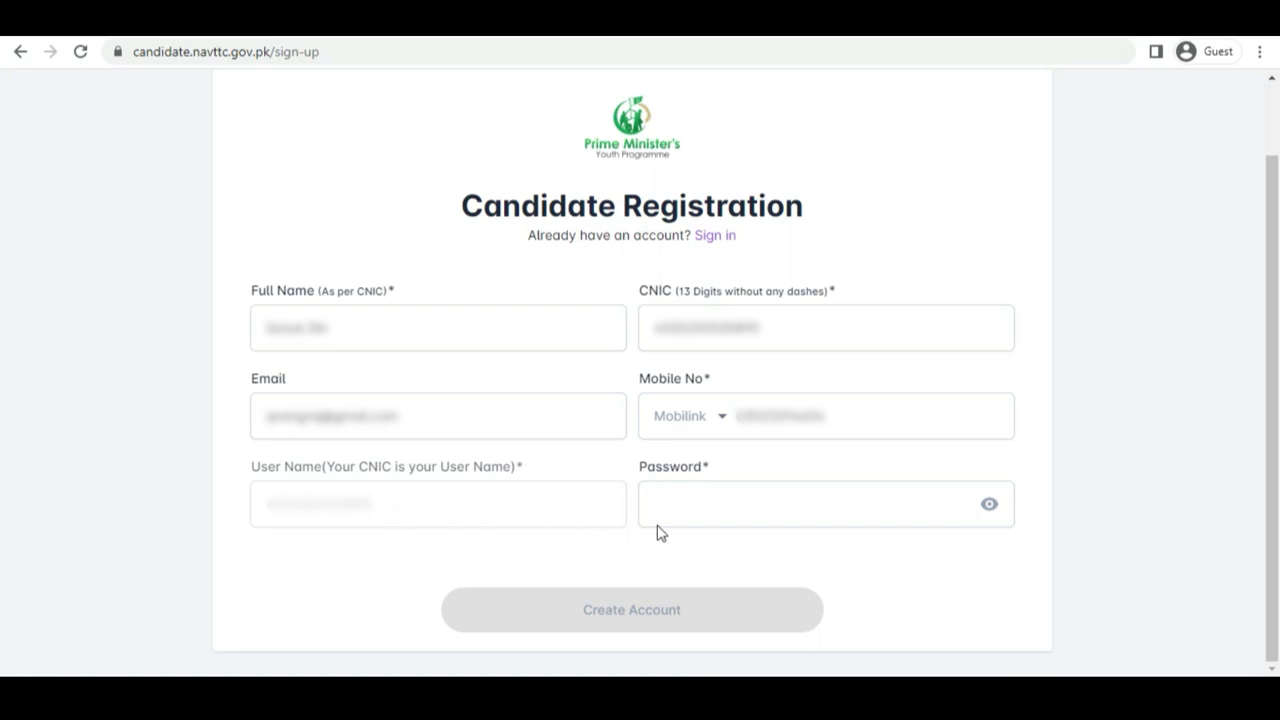
Paste the account password into the Password field
{"action": "left_click", "coordinate": [706, 503]}
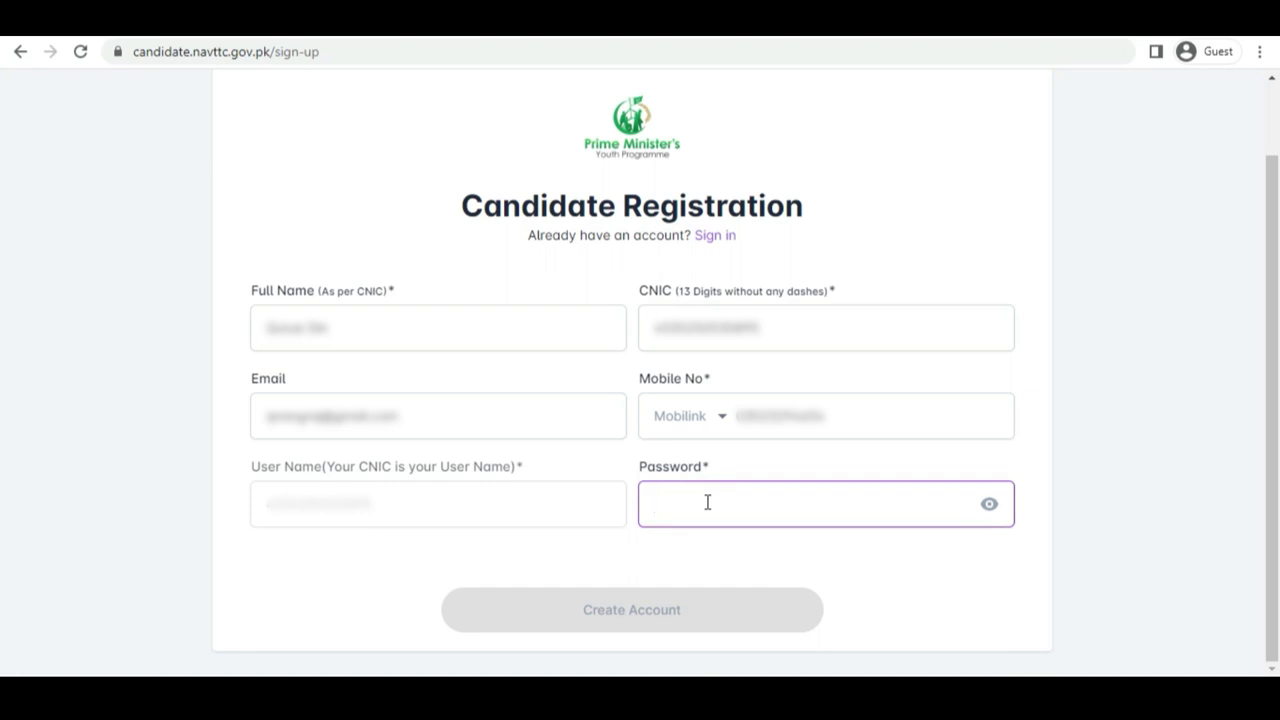
{"action": "left_click", "coordinate": [707, 502]}
{"action": "key", "text": "ctrl+v"}
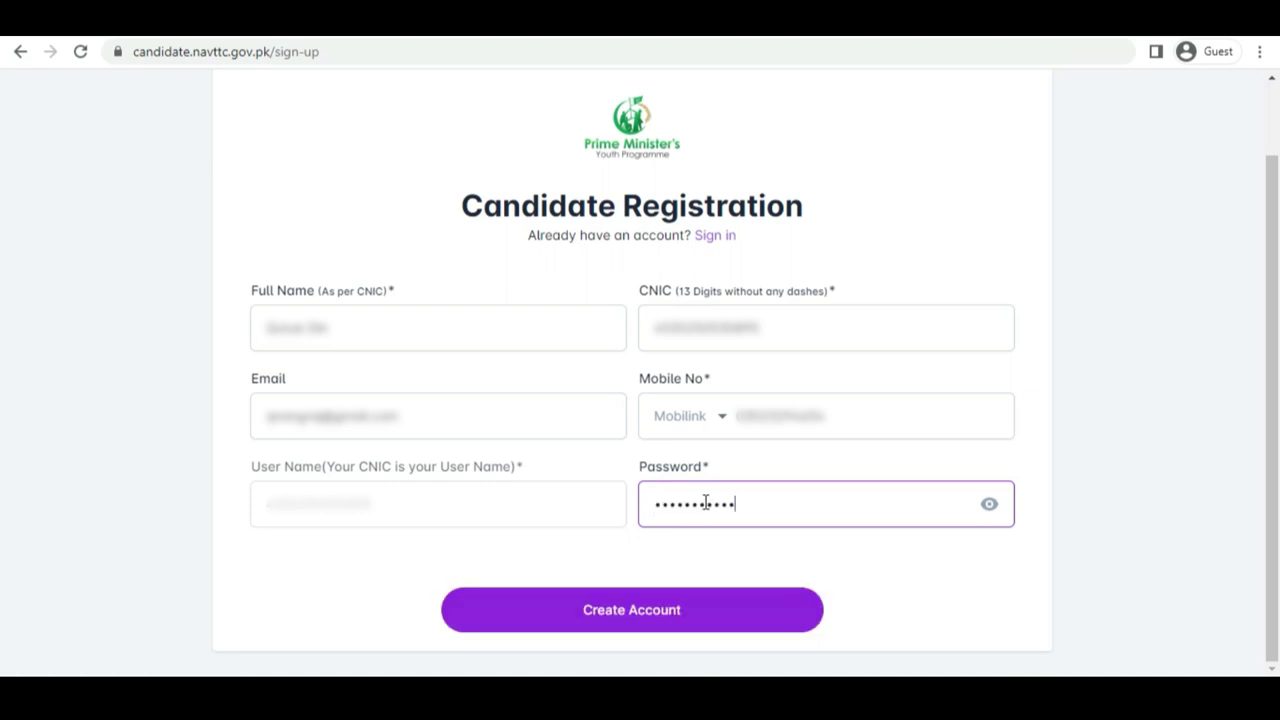
Create the account, verify it with the 4-digit OTP, and return to the sign-in page
{"action": "left_click", "coordinate": [600, 603]}
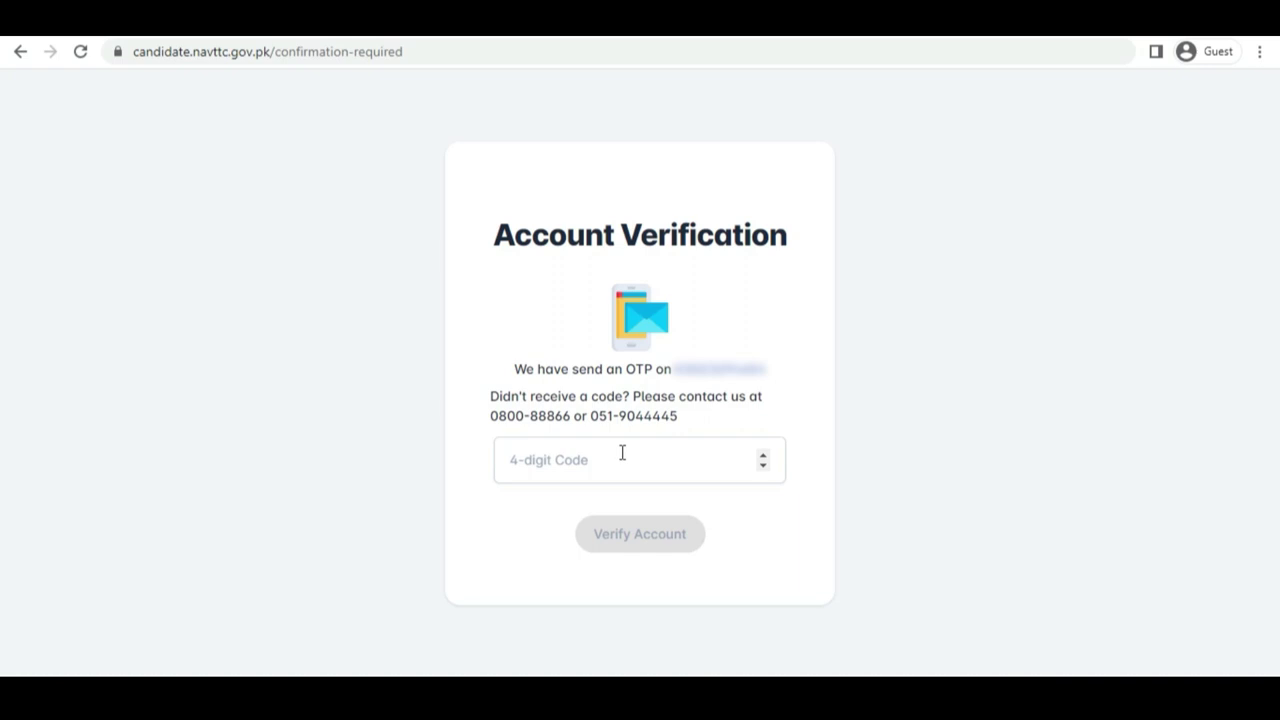
{"action": "left_click", "coordinate": [547, 456]}
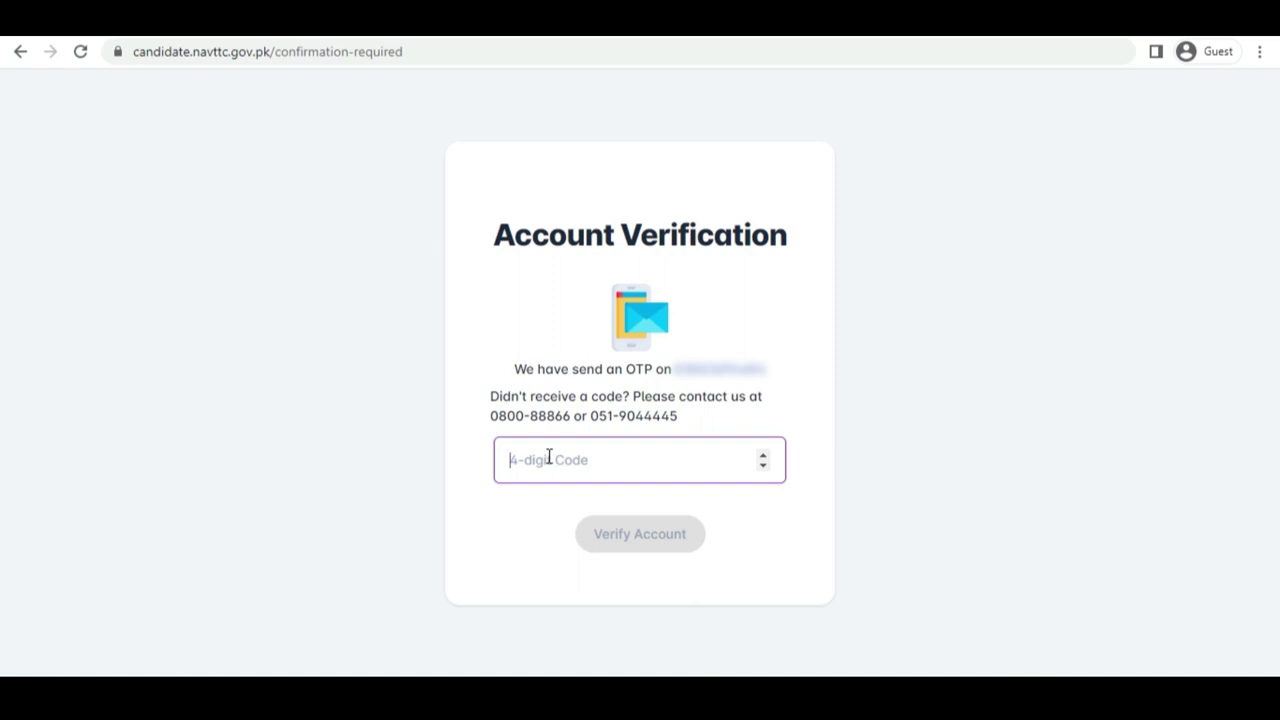
{"action": "left_click", "coordinate": [627, 536]}
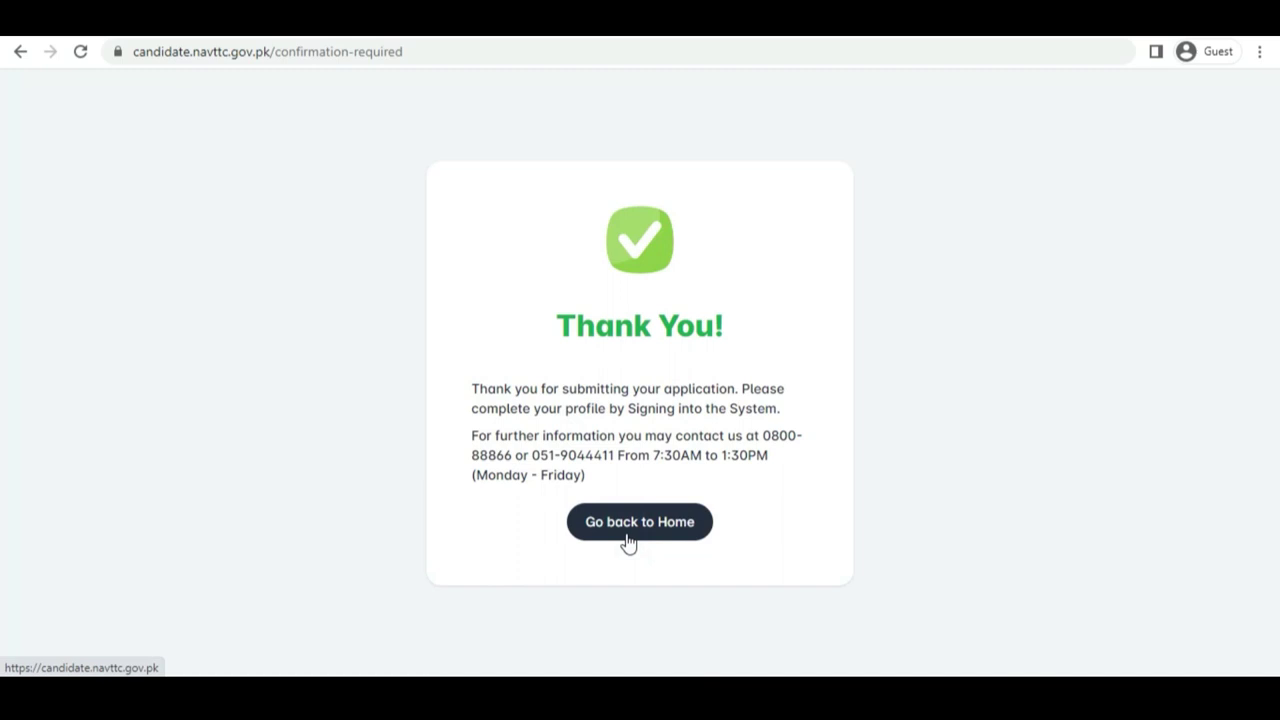
{"action": "left_click", "coordinate": [627, 538]}
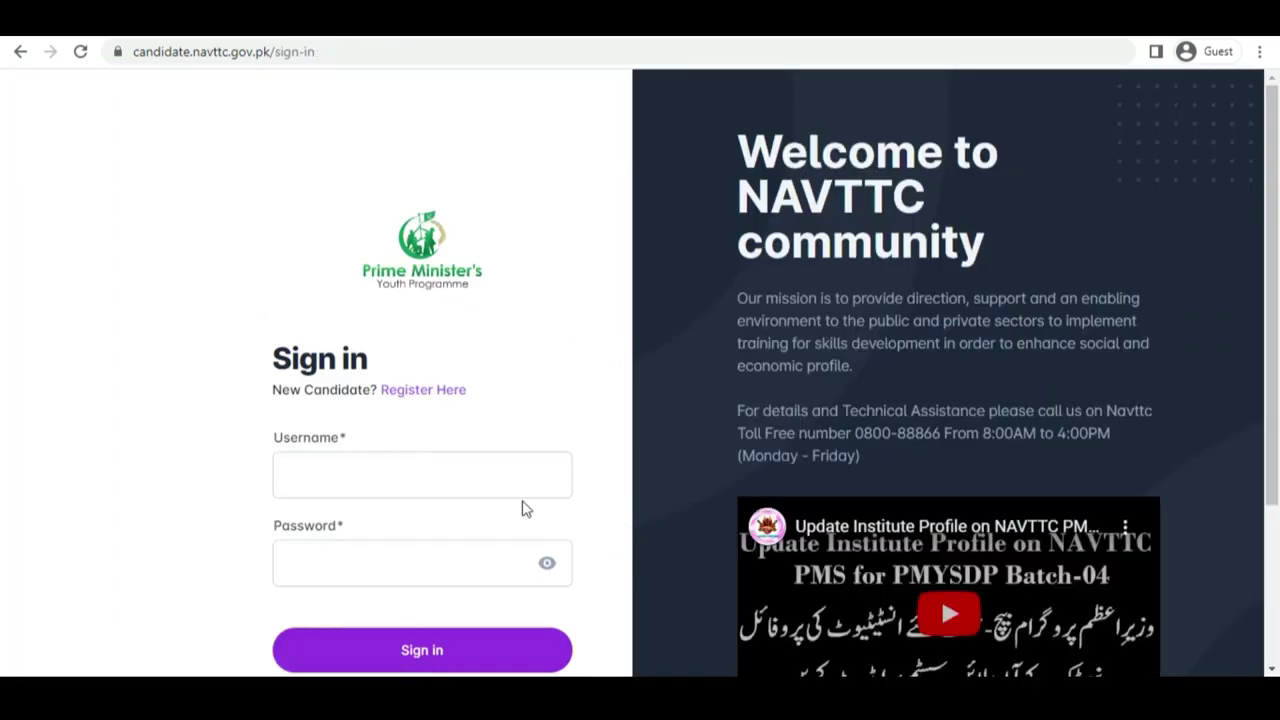
Sign in using the CNIC as username and the new account password
{"action": "left_click", "coordinate": [427, 472]}
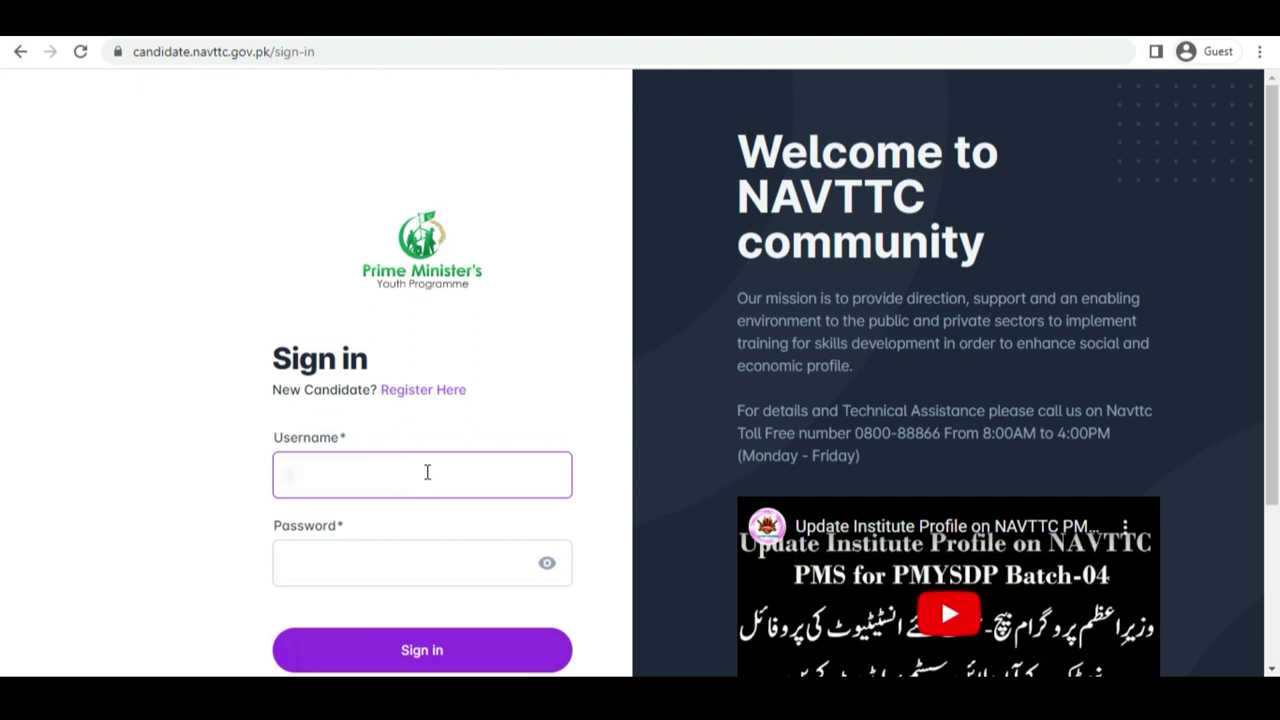
{"action": "key", "text": "ctrl+v"}
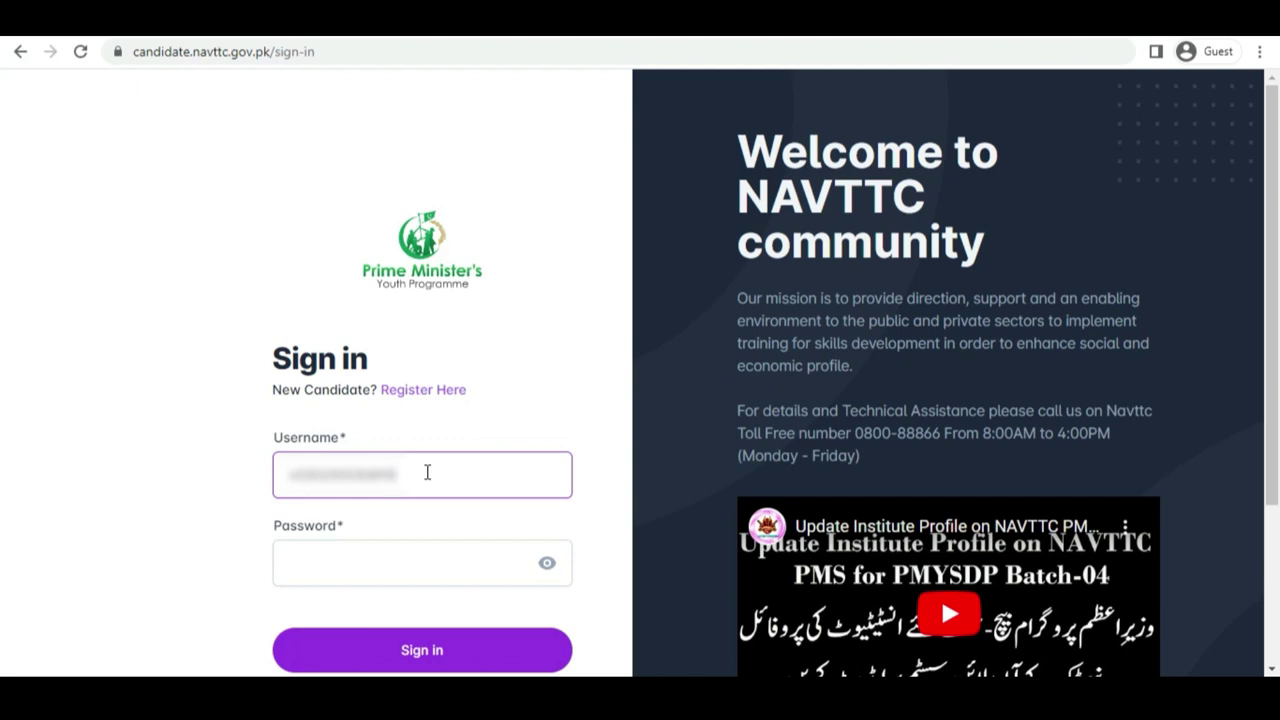
{"action": "left_click", "coordinate": [388, 566]}
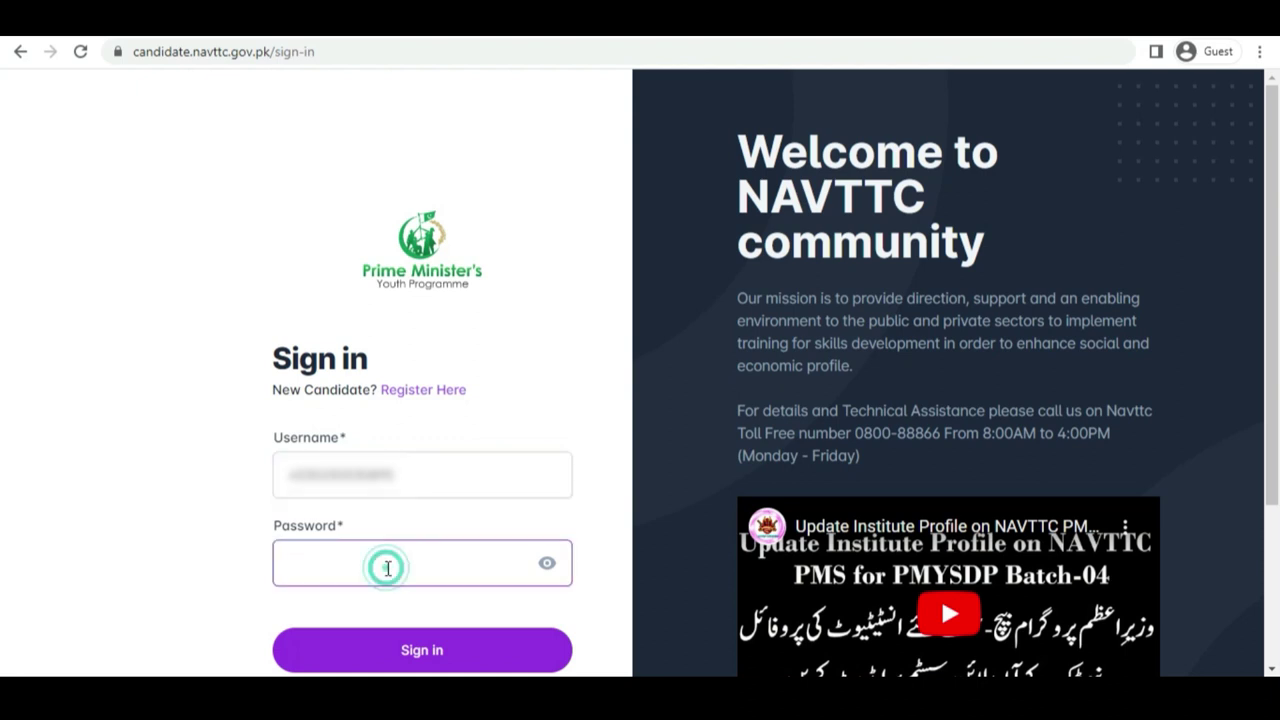
{"action": "key", "text": "ctrl+v"}
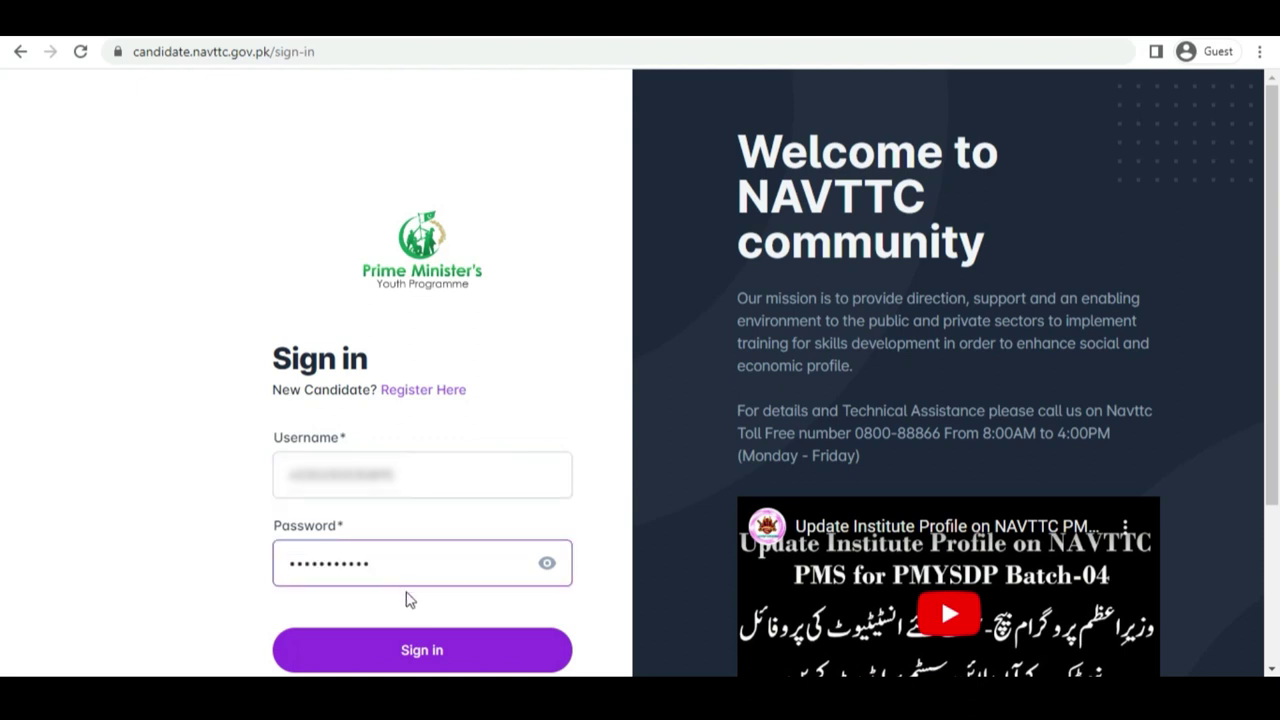
{"action": "scroll", "coordinate": [410, 595], "scroll_direction": "down", "scroll_amount": 1}
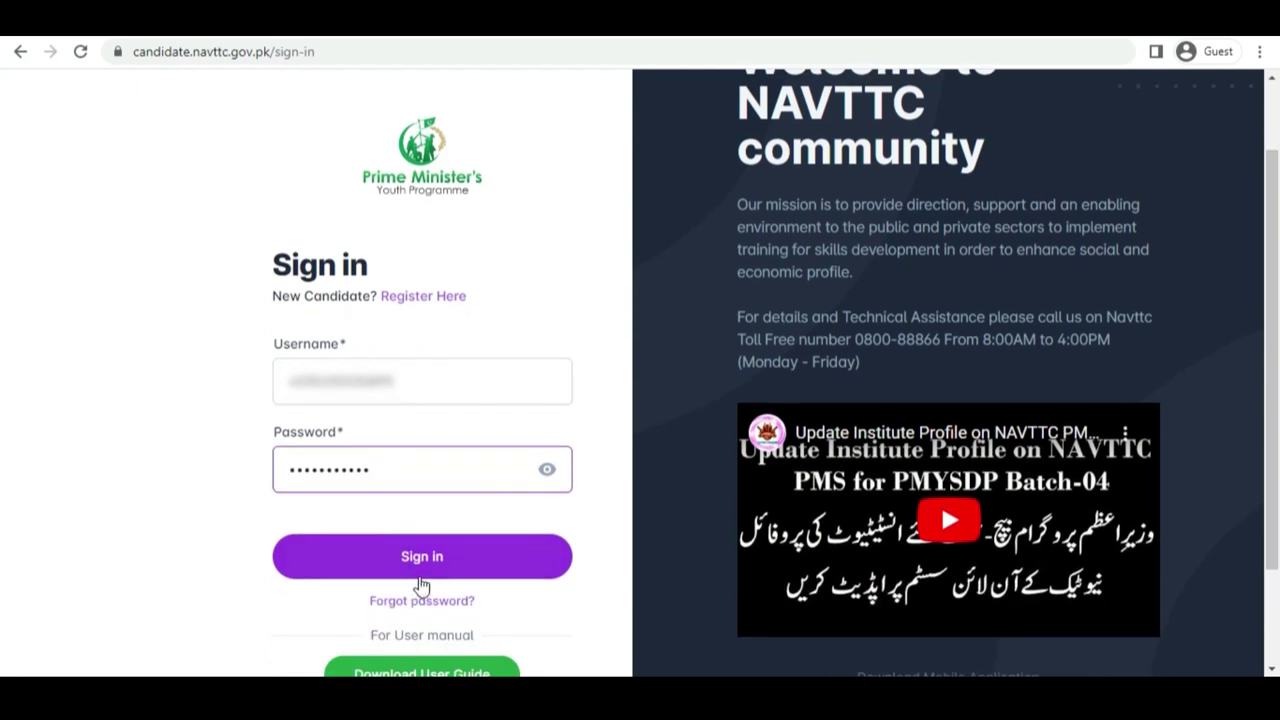
{"action": "left_click", "coordinate": [419, 566]}
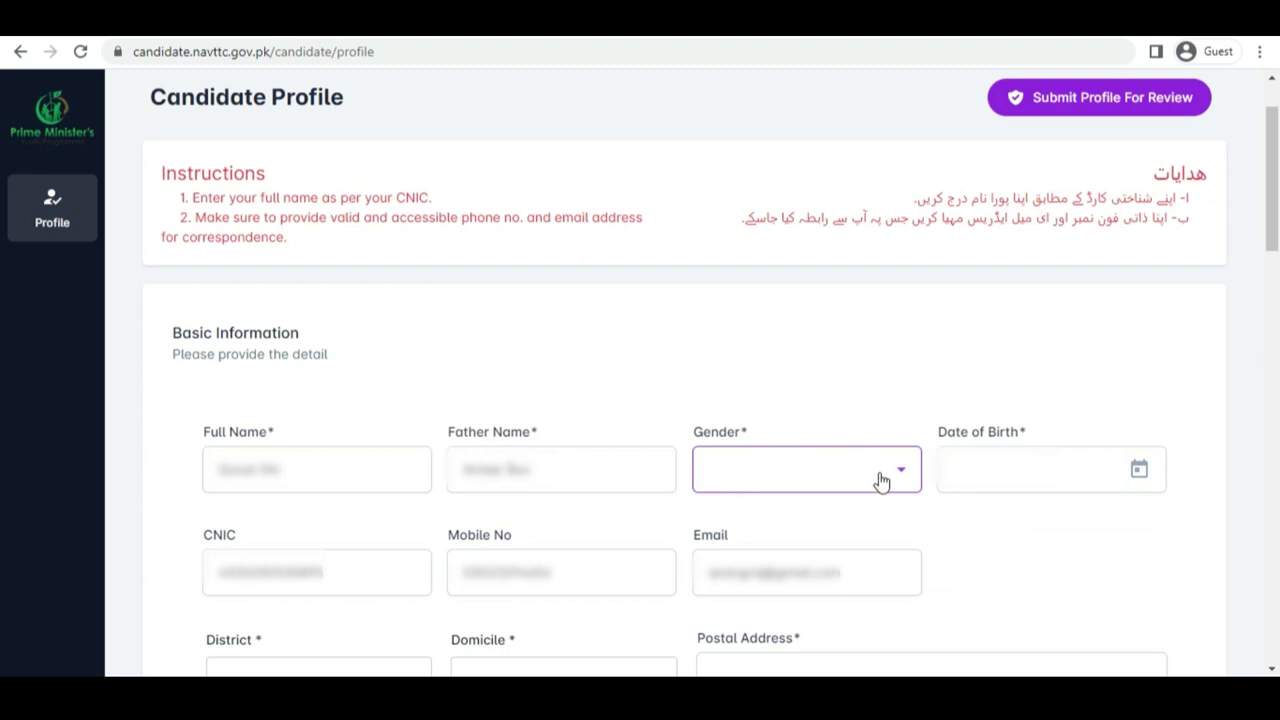
Set the gender to Male and fill in the date of birth
{"action": "left_click", "coordinate": [890, 476]}
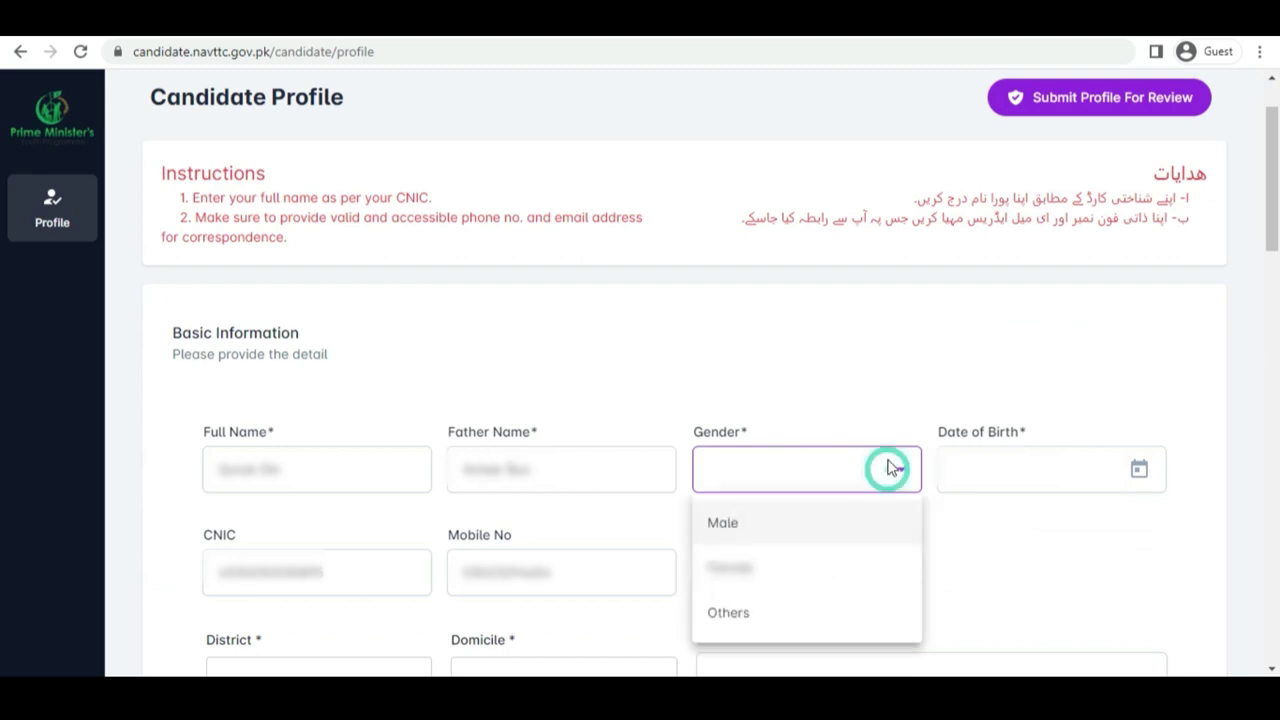
{"action": "left_click", "coordinate": [834, 528]}
{"action": "left_click", "coordinate": [1137, 472]}
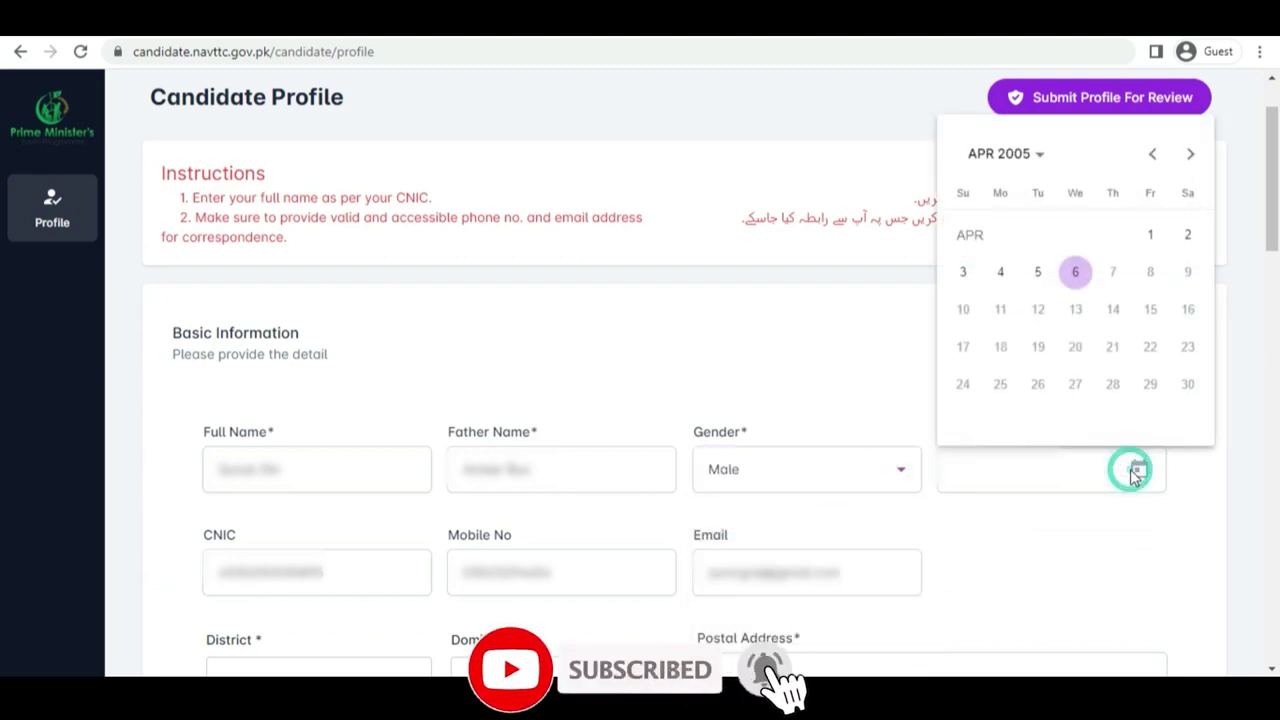
{"action": "left_click", "coordinate": [163, 500]}
{"action": "scroll", "coordinate": [166, 505], "scroll_direction": "down", "scroll_amount": 2}
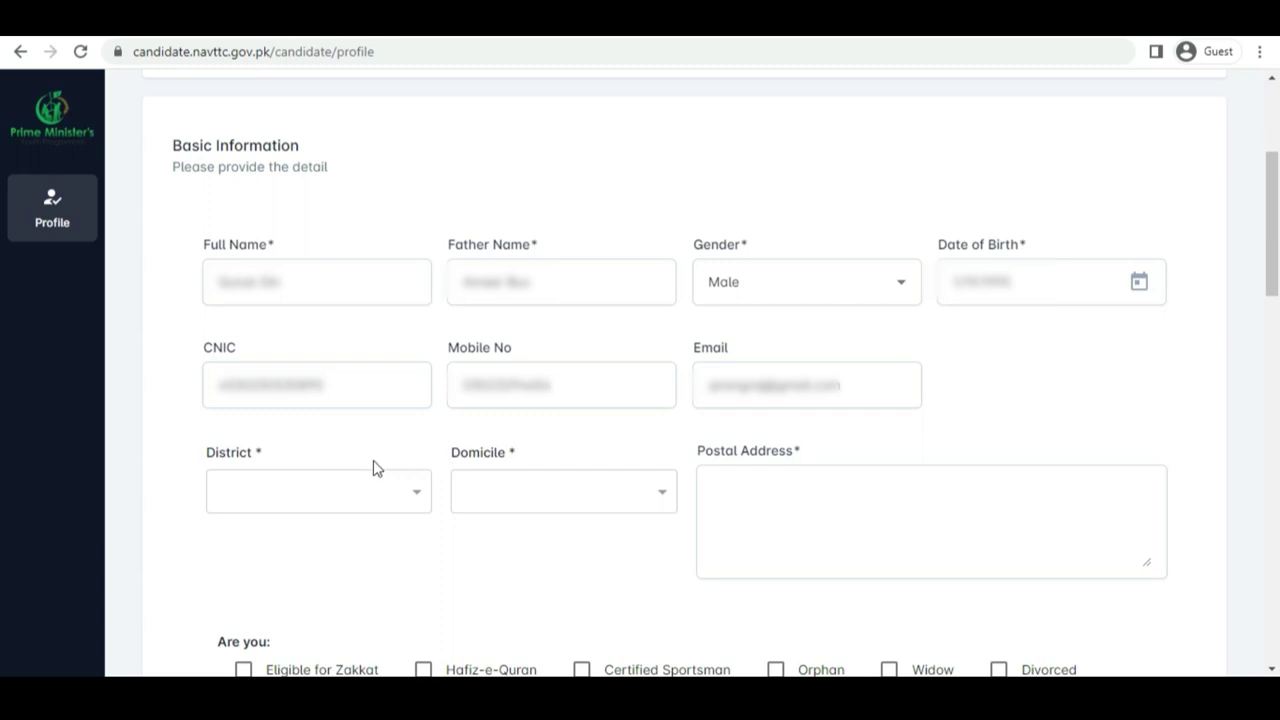
Choose Naushahro Firoz as both the district and the domicile
{"action": "left_click", "coordinate": [414, 489]}
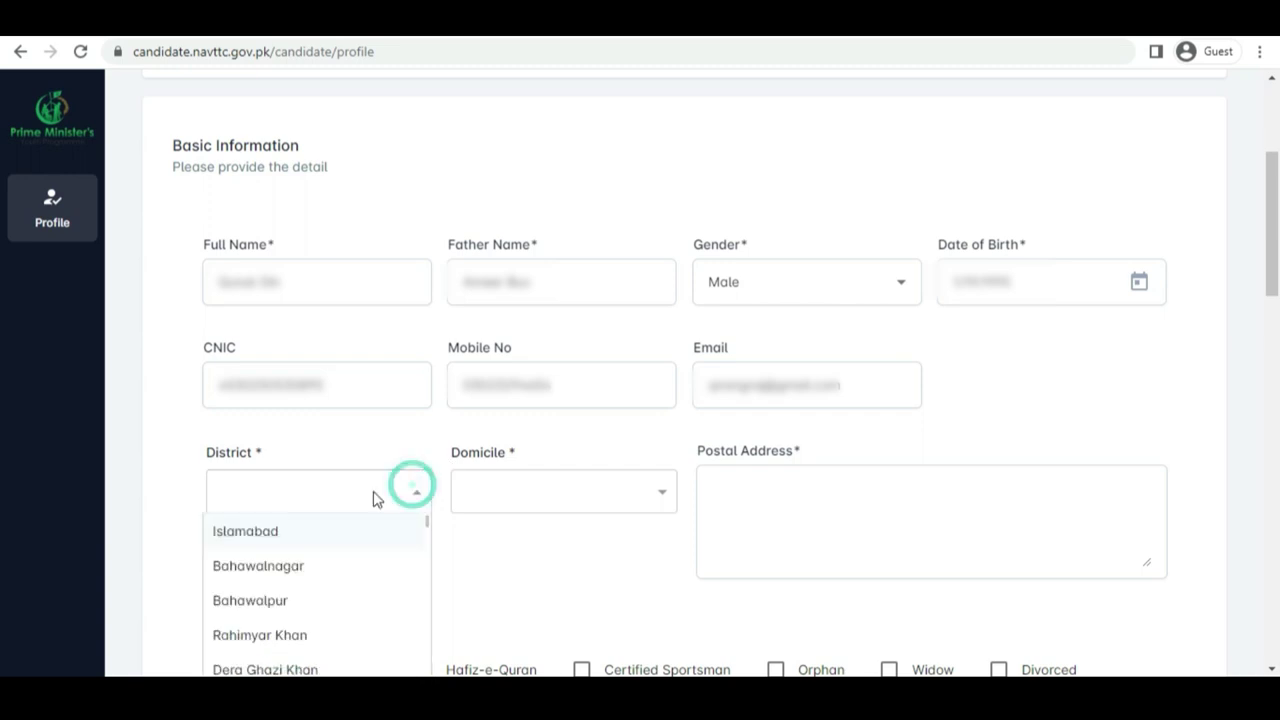
{"action": "type", "text": "Naush"}
{"action": "key", "text": "Return"}
{"action": "left_click", "coordinate": [560, 491]}
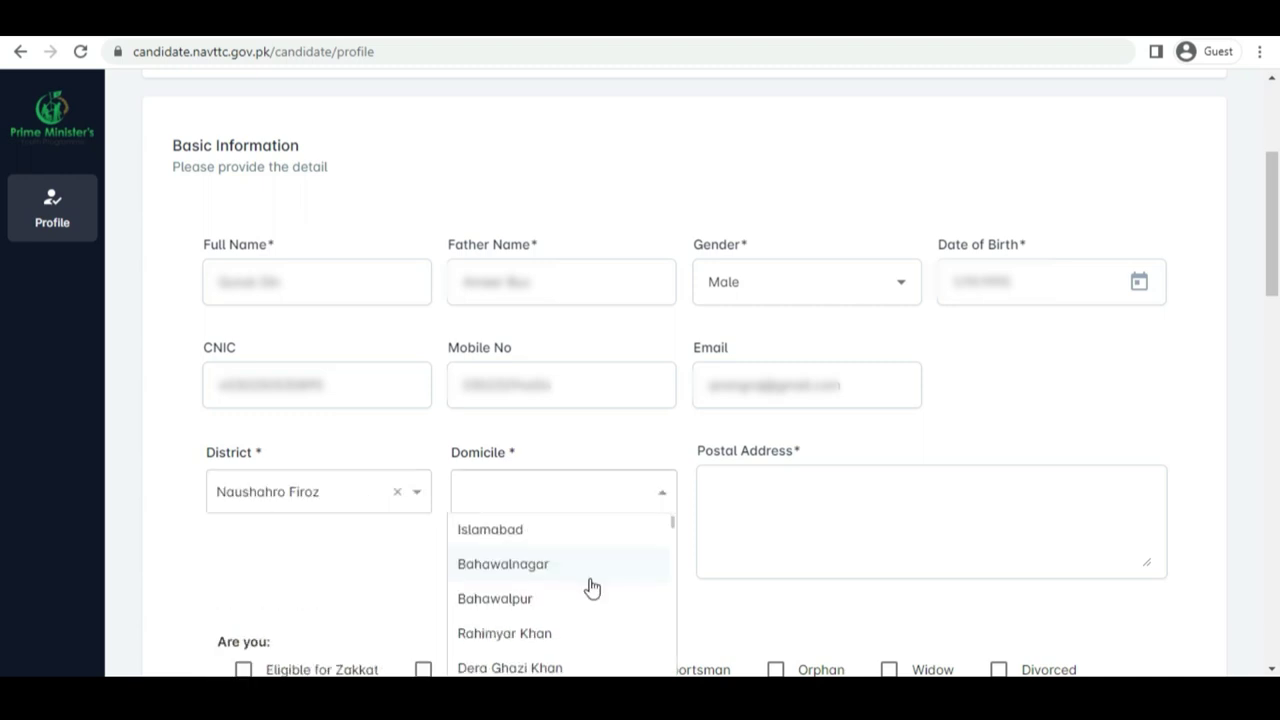
{"action": "scroll", "coordinate": [586, 586], "scroll_direction": "down", "scroll_amount": 1}
{"action": "scroll", "coordinate": [586, 571], "scroll_direction": "down", "scroll_amount": 3}
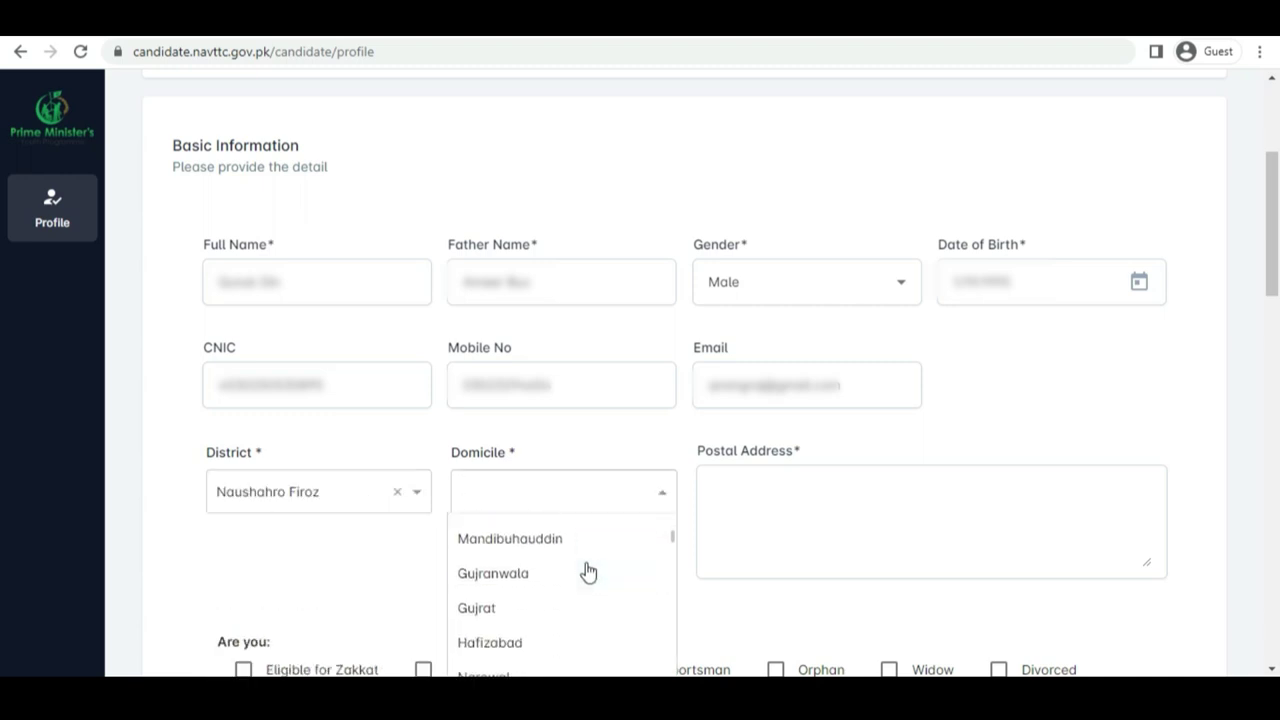
{"action": "type", "text": "Nau"}
{"action": "left_click", "coordinate": [562, 525]}
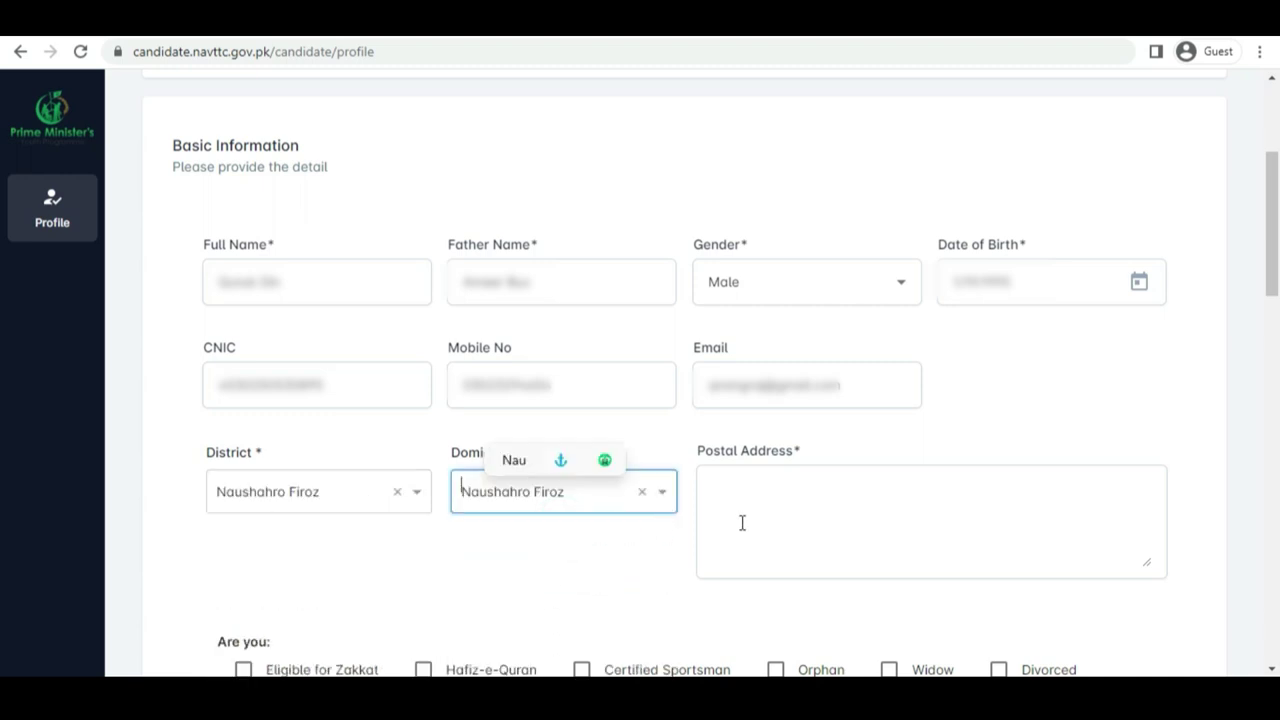
Enter the postal address and mark the candidate as an orphan
{"action": "left_click", "coordinate": [741, 518]}
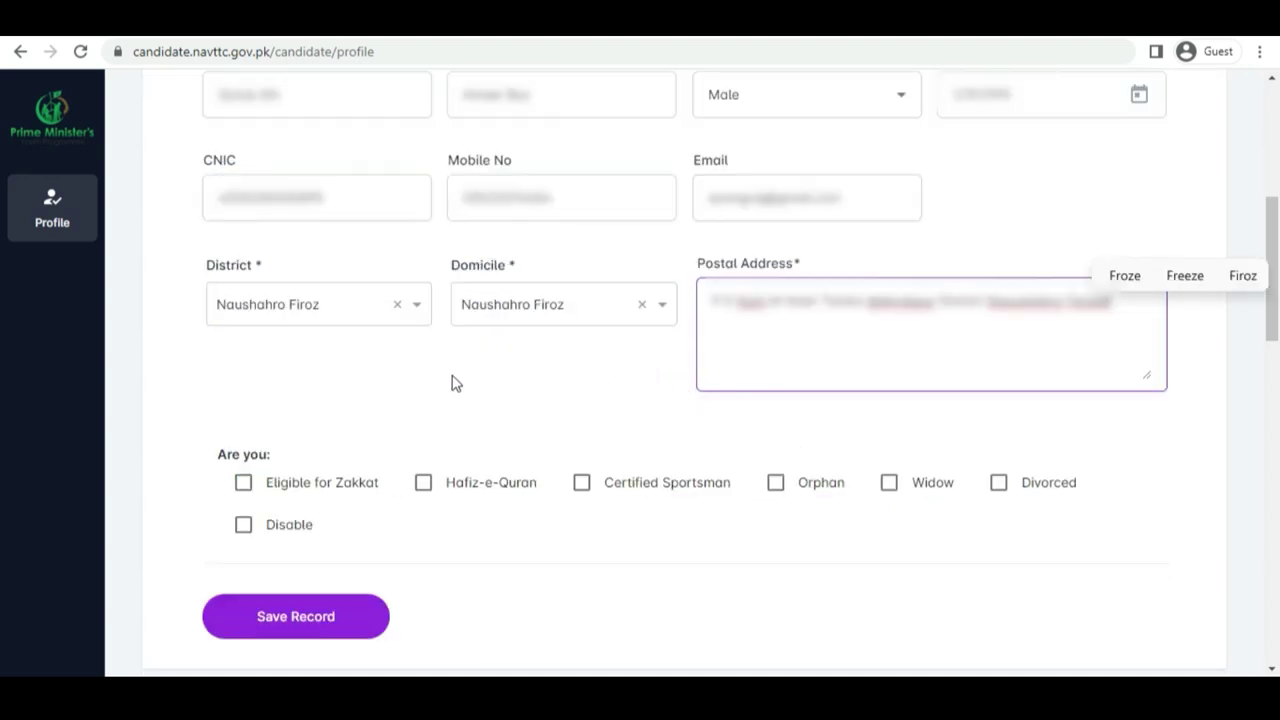
{"action": "scroll", "coordinate": [445, 380], "scroll_direction": "down", "scroll_amount": 1}
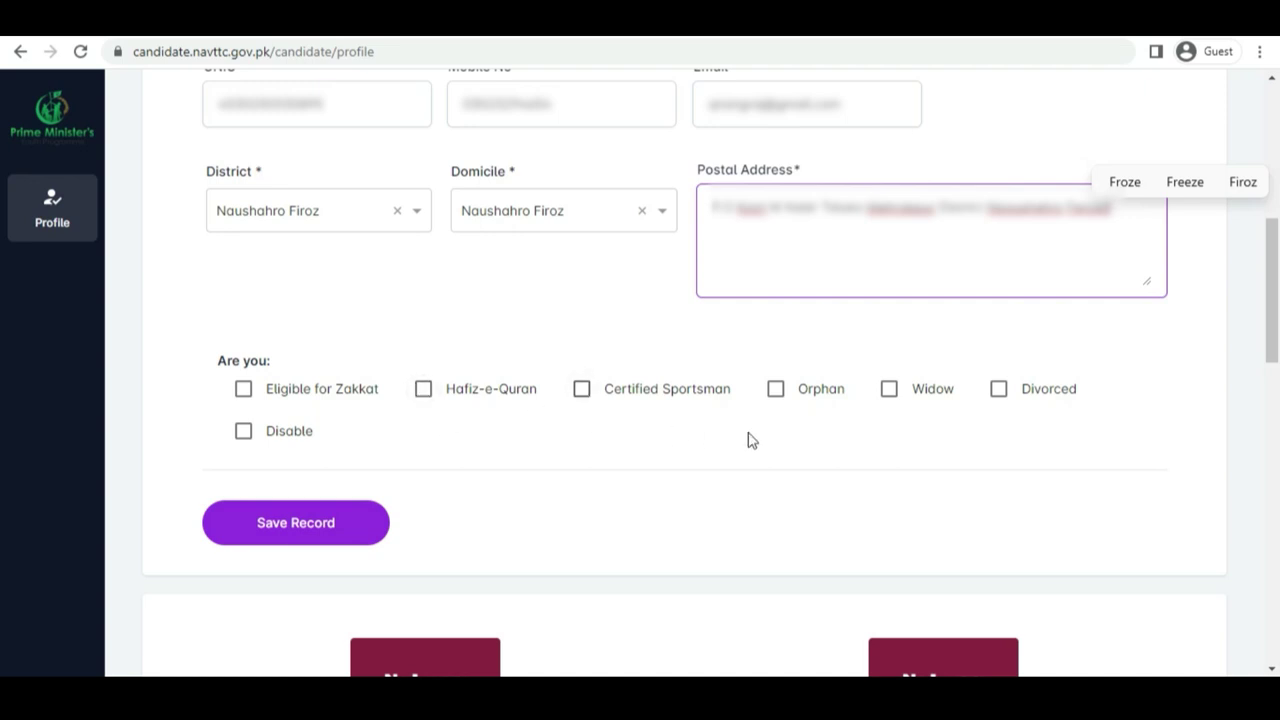
{"action": "left_click", "coordinate": [778, 396]}
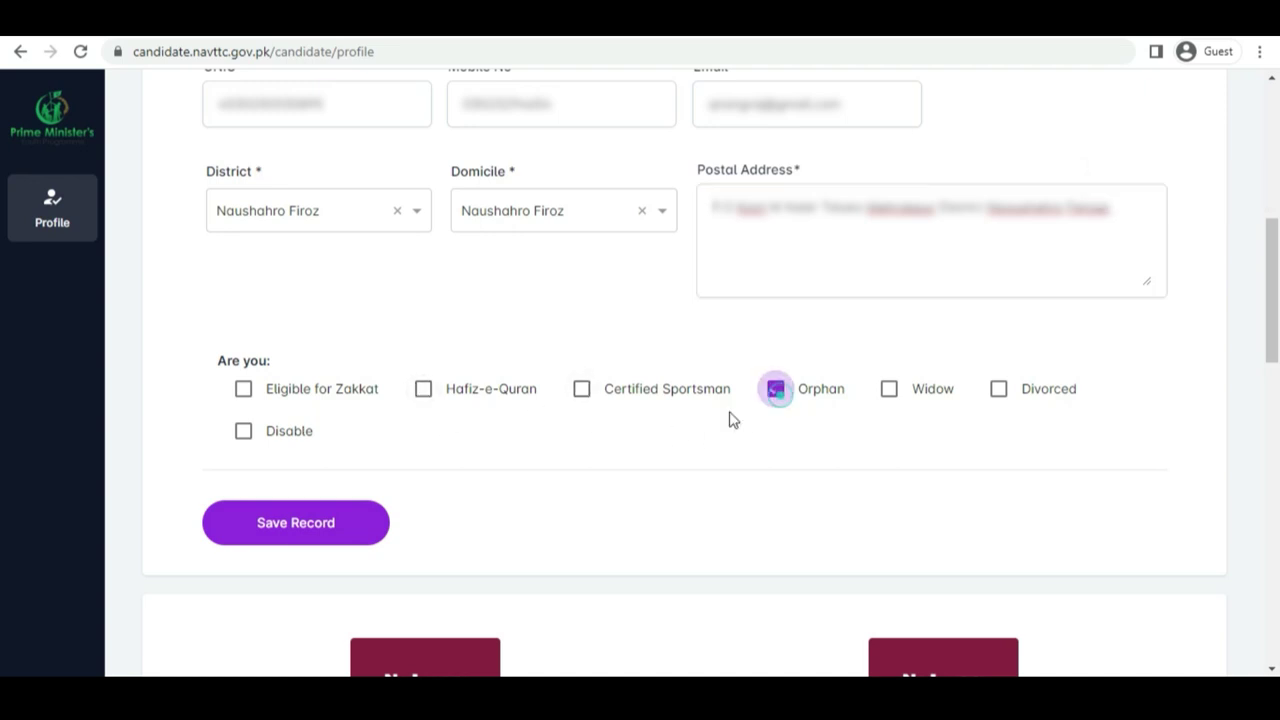
{"action": "scroll", "coordinate": [669, 449], "scroll_direction": "down", "scroll_amount": 1}
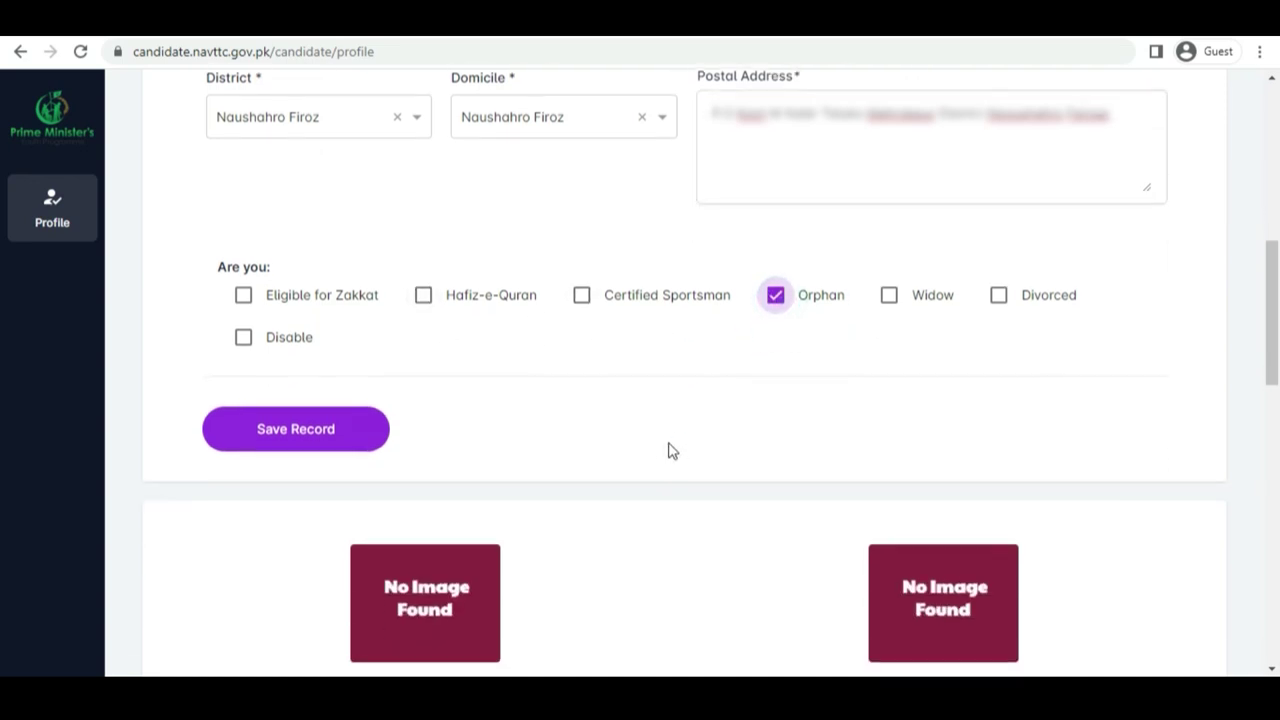
Save the basic information until 'Record updated succesfully!' appears, then scroll to uploads
{"action": "left_click", "coordinate": [282, 436]}
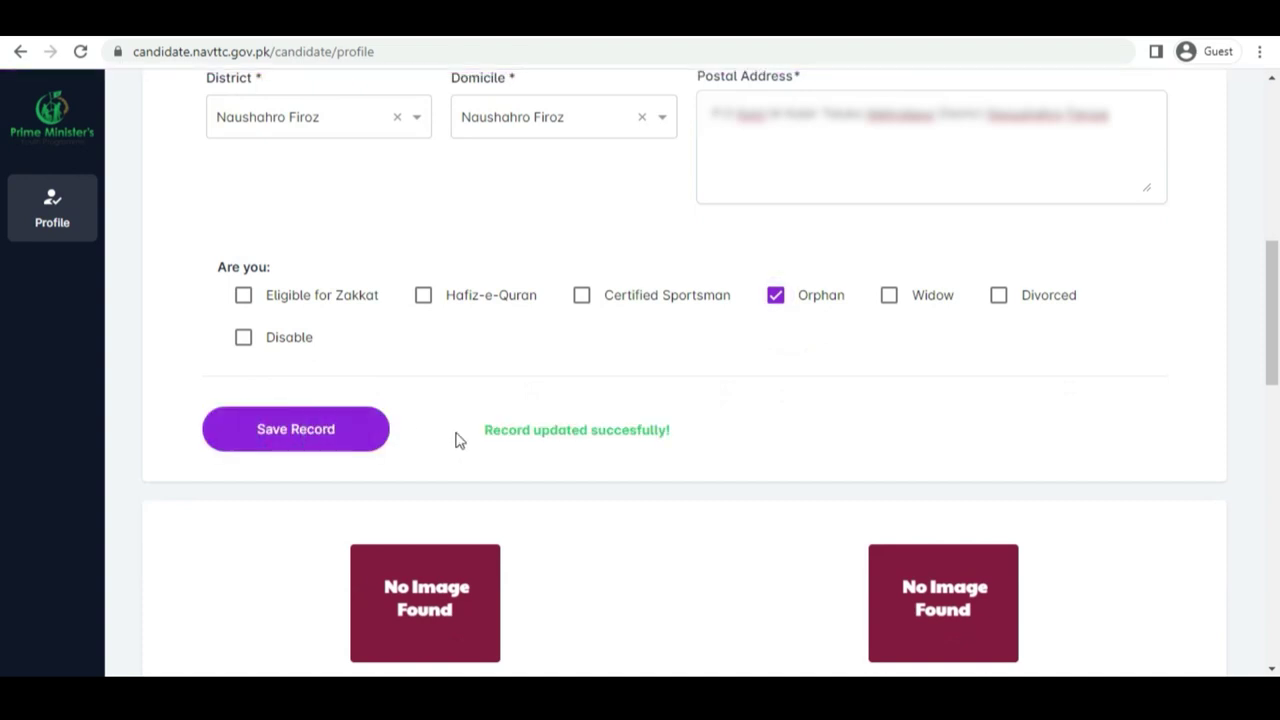
{"action": "scroll", "coordinate": [586, 454], "scroll_direction": "down", "scroll_amount": 1}
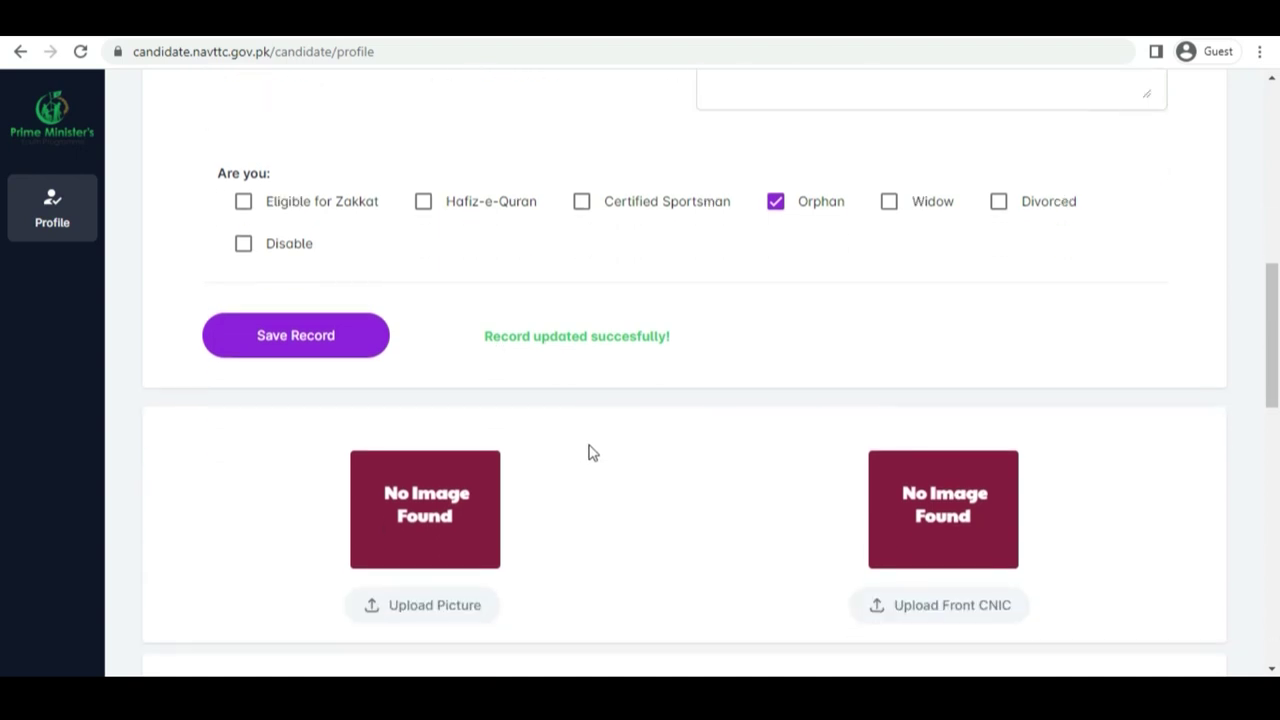
{"action": "scroll", "coordinate": [590, 452], "scroll_direction": "down", "scroll_amount": 1}
{"action": "scroll", "coordinate": [588, 453], "scroll_direction": "down", "scroll_amount": 1}
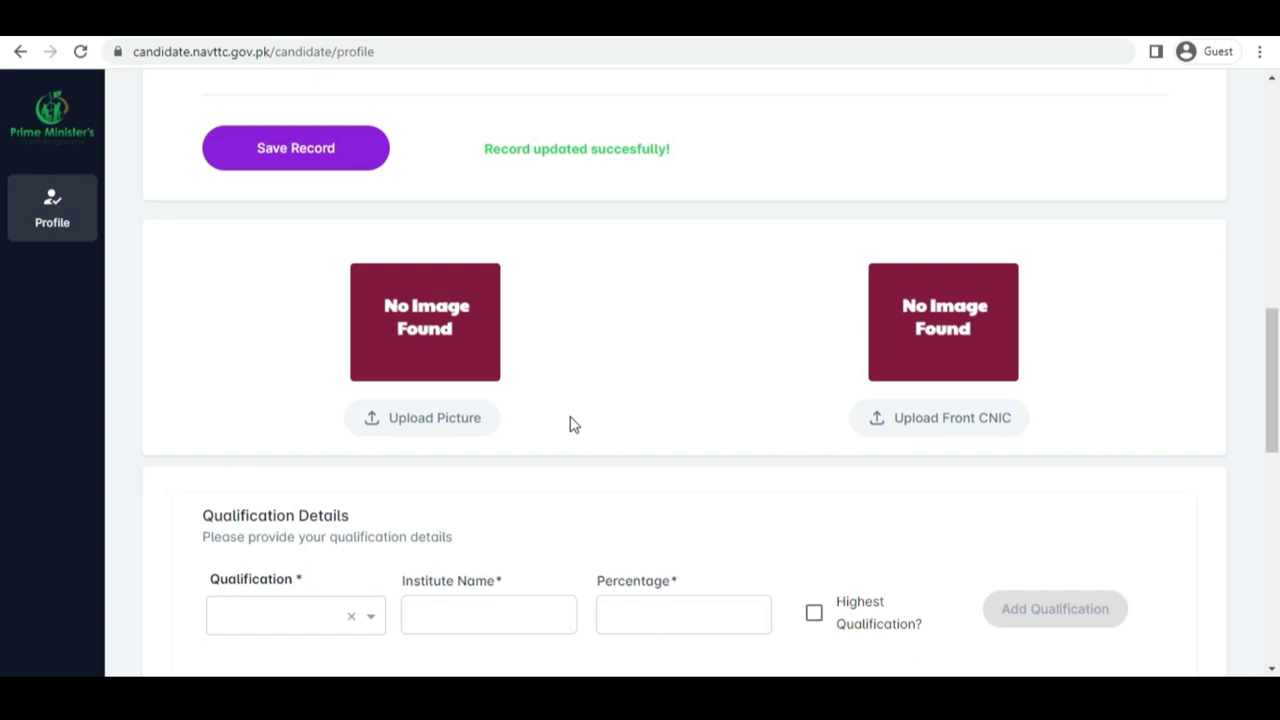
Upload the candidate's recent photo and the front-side CNIC image
{"action": "left_click", "coordinate": [450, 421]}
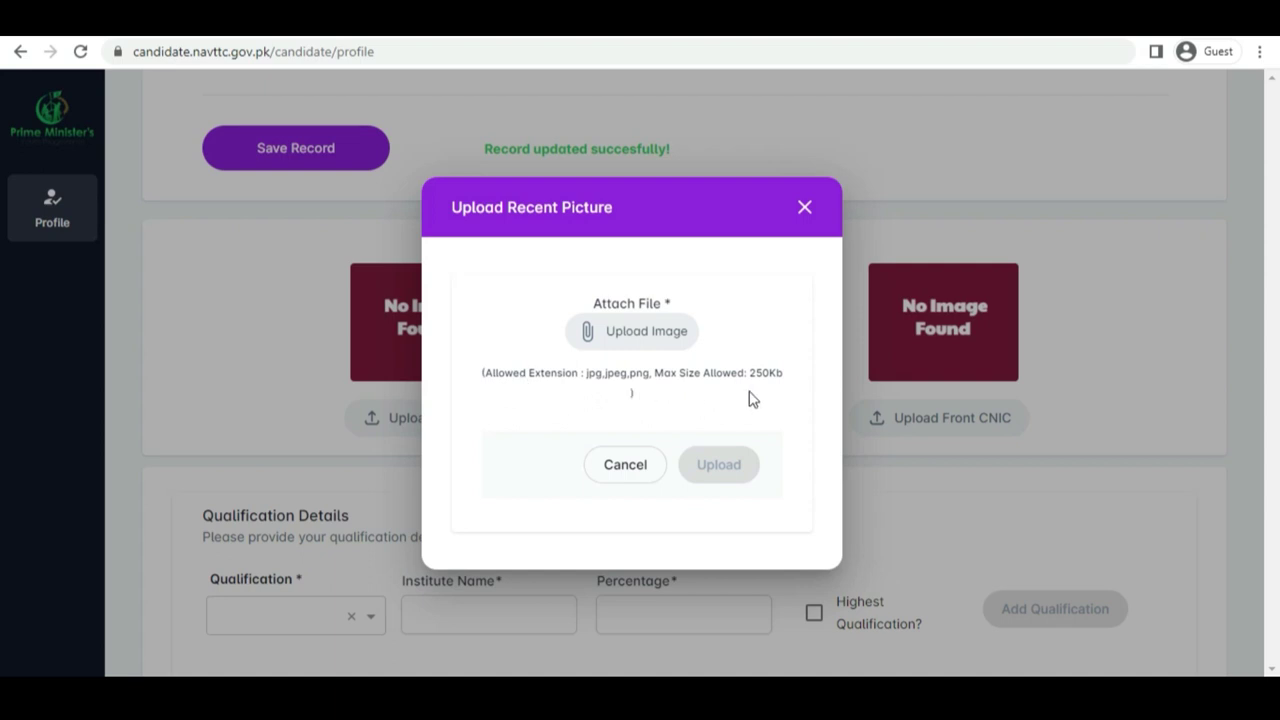
{"action": "left_click", "coordinate": [648, 333]}
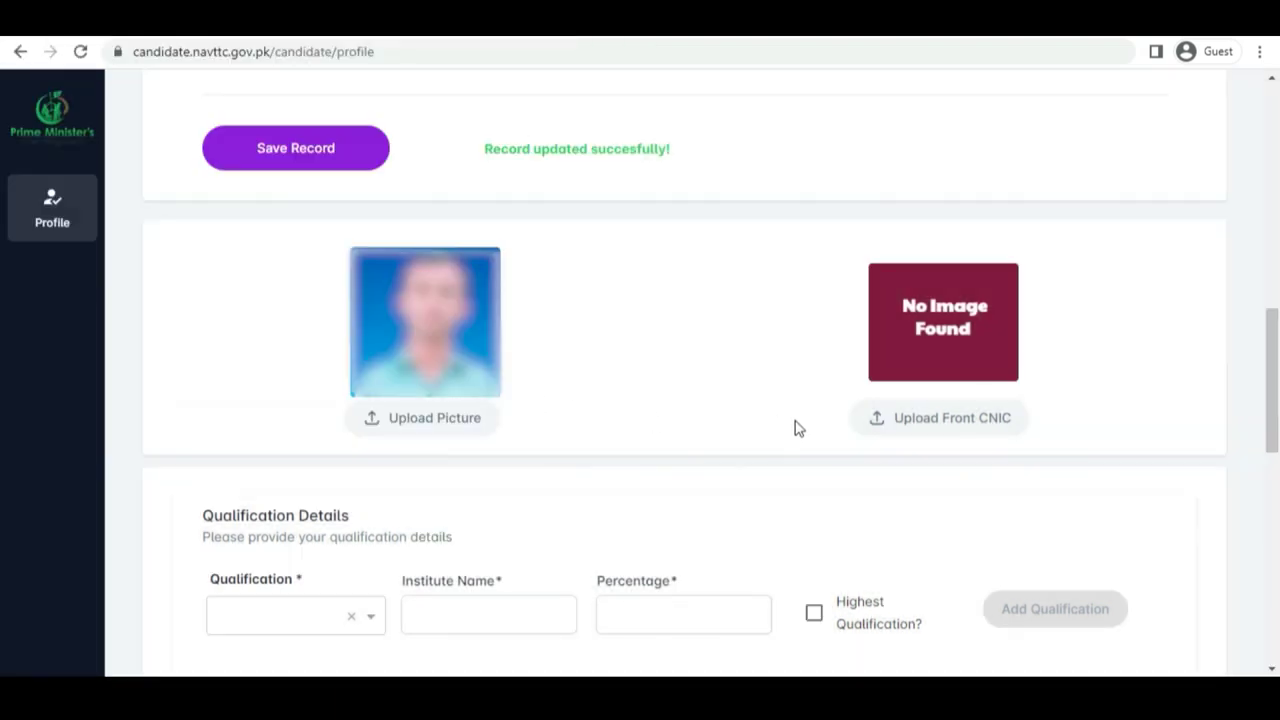
{"action": "left_click", "coordinate": [910, 435]}
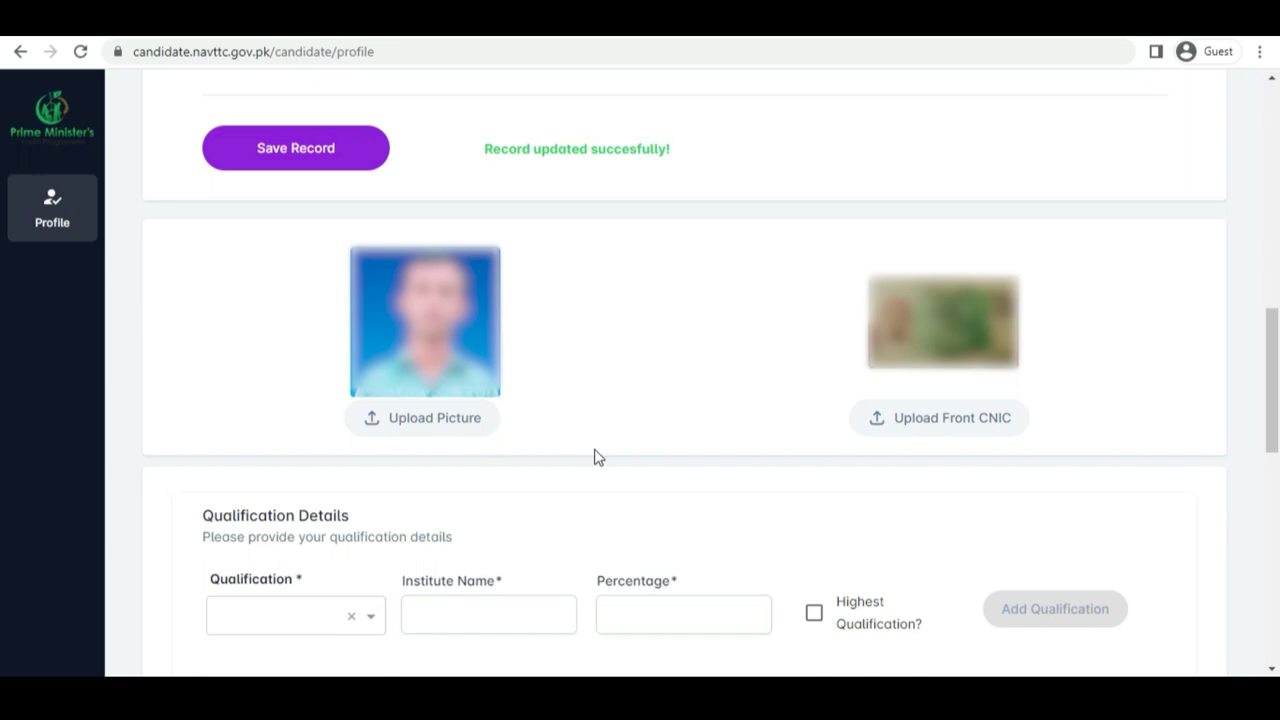
{"action": "scroll", "coordinate": [594, 457], "scroll_direction": "down", "scroll_amount": 2}
Add a Bachelor qualification from University of Sindh, Jamshoro with percentage 80.0080
{"action": "scroll", "coordinate": [554, 434], "scroll_direction": "down", "scroll_amount": 1}
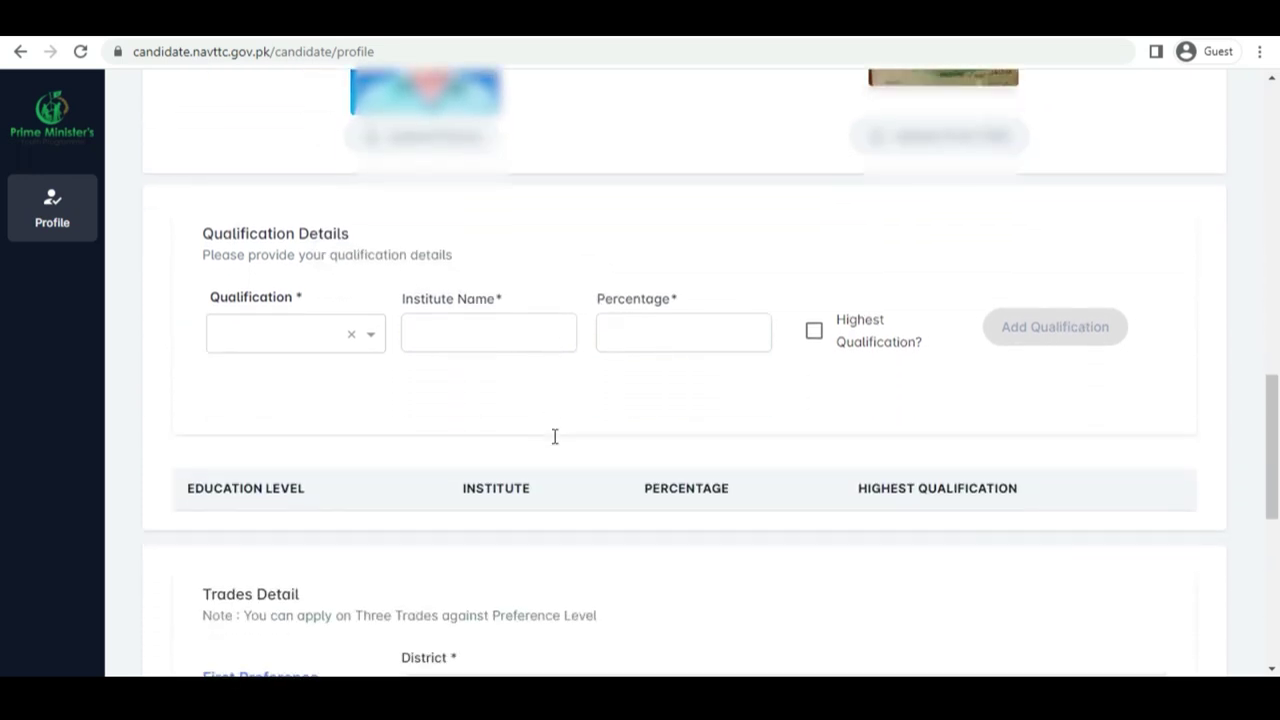
{"action": "scroll", "coordinate": [554, 436], "scroll_direction": "down", "scroll_amount": 1}
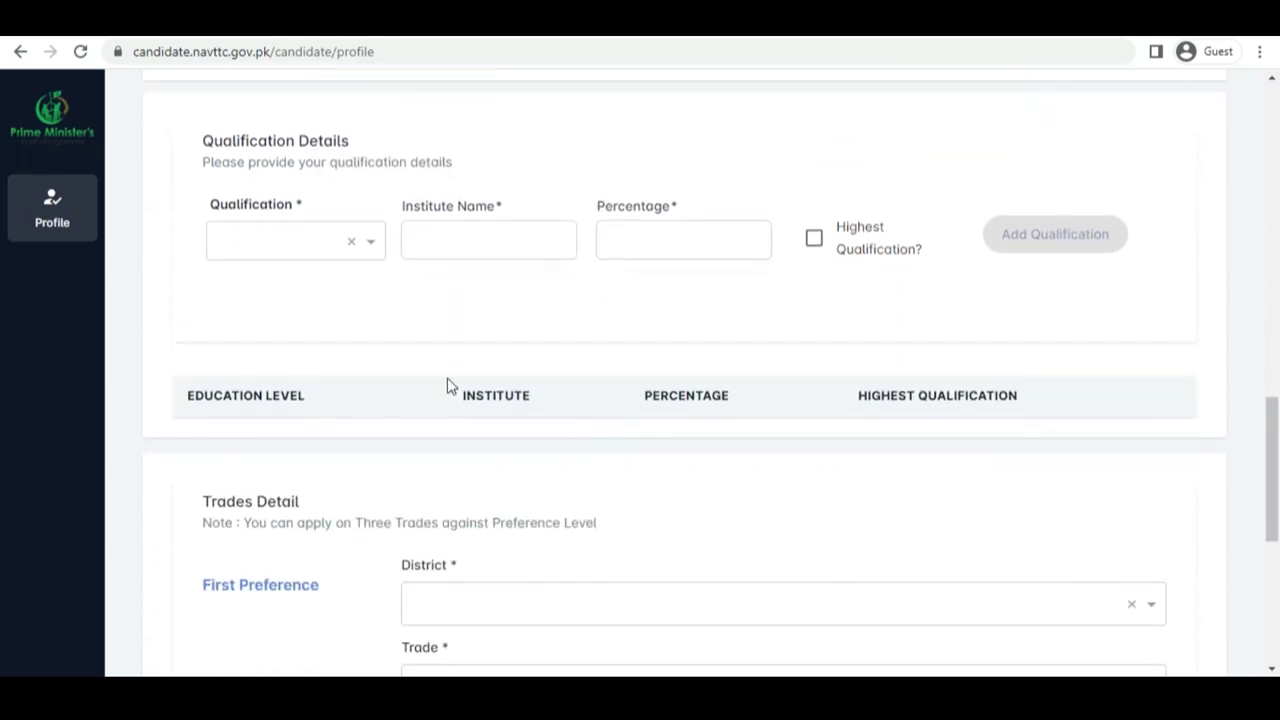
{"action": "left_click", "coordinate": [380, 246]}
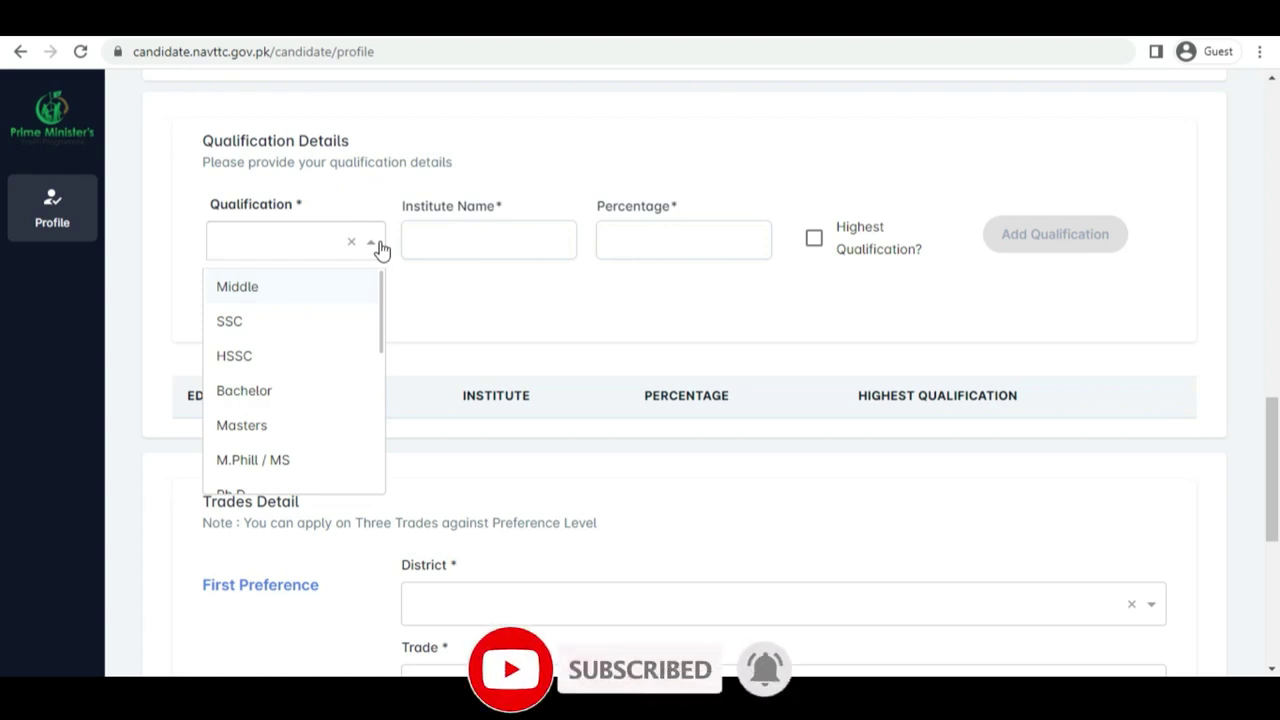
{"action": "left_click", "coordinate": [260, 391]}
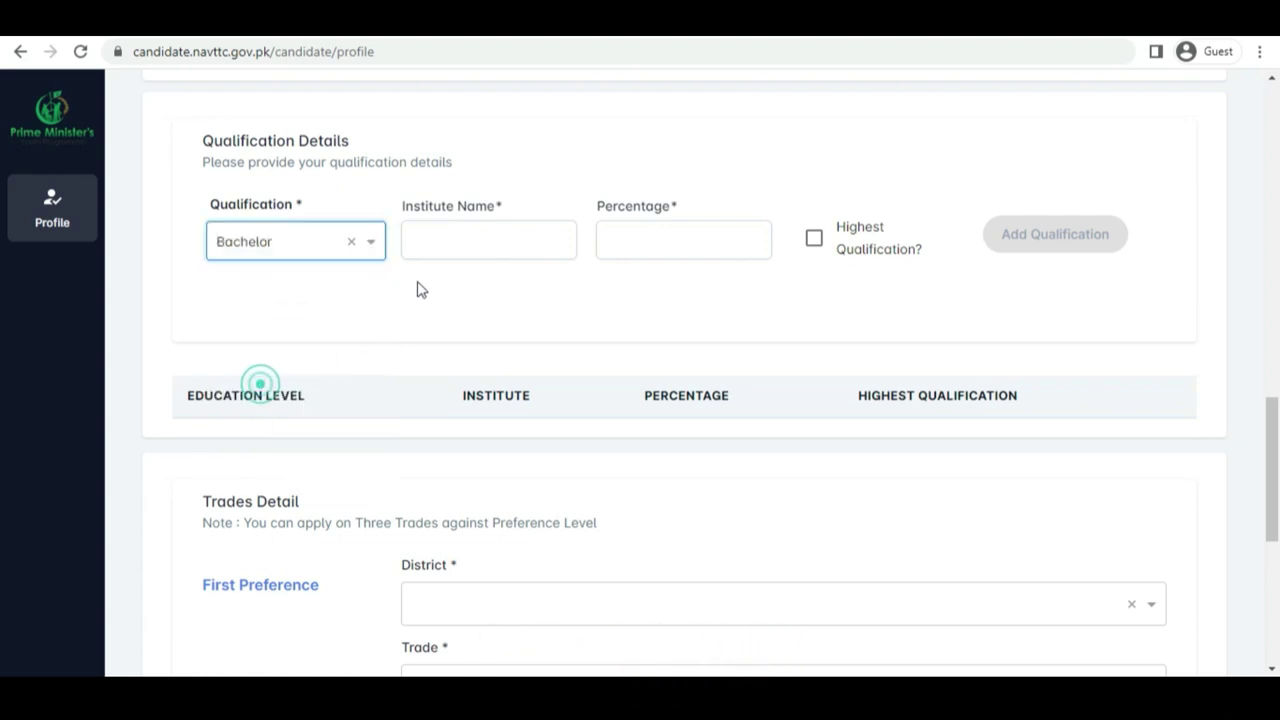
{"action": "left_click", "coordinate": [449, 236]}
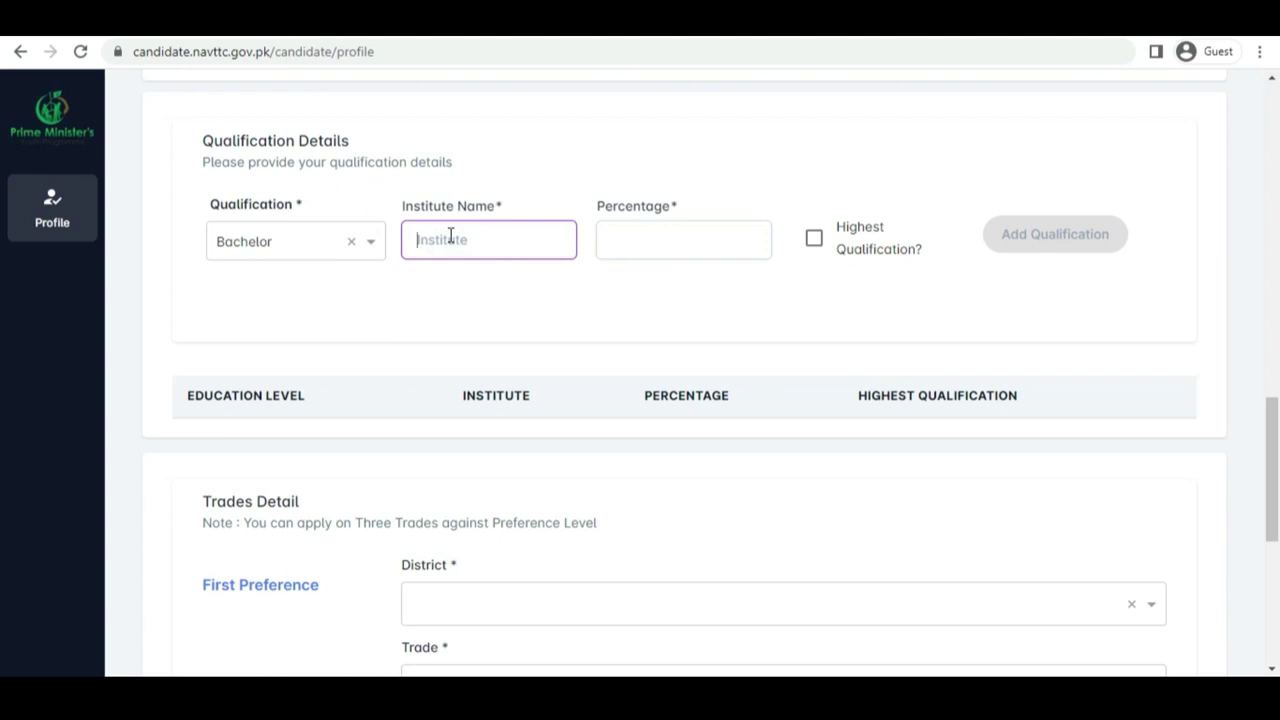
{"action": "type", "text": "Univ"}
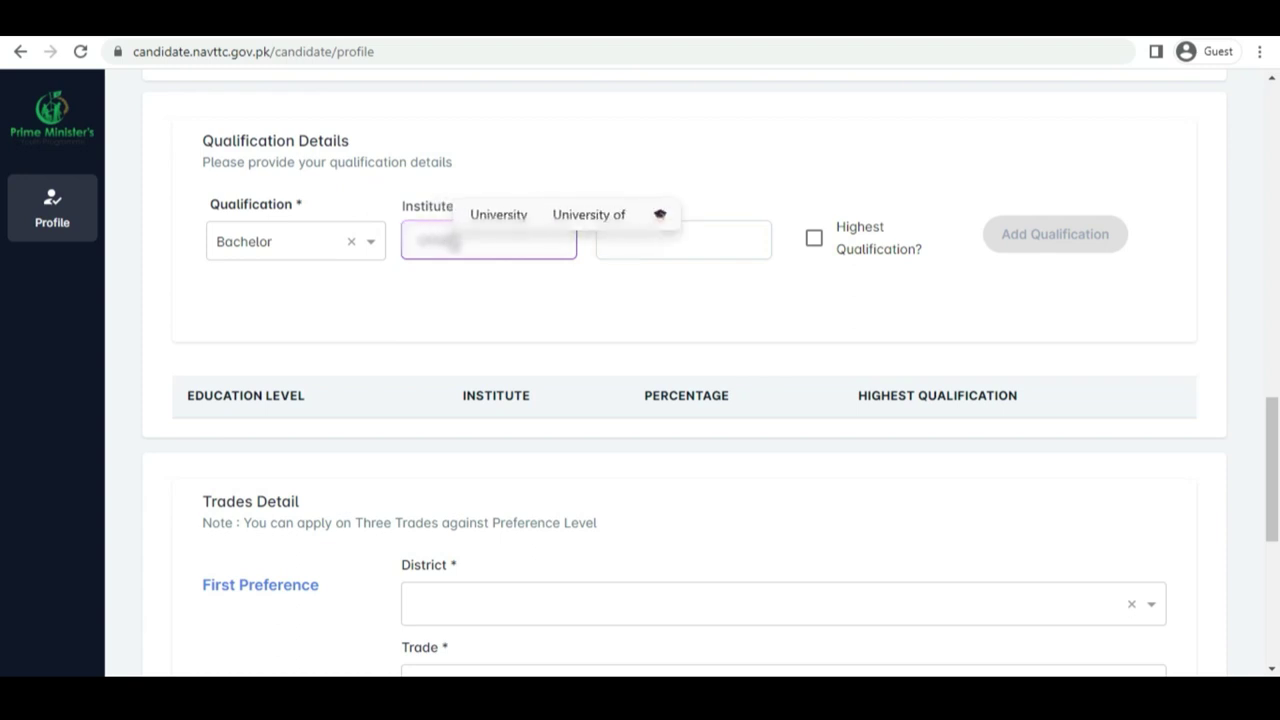
{"action": "type", "text": "ersity "}
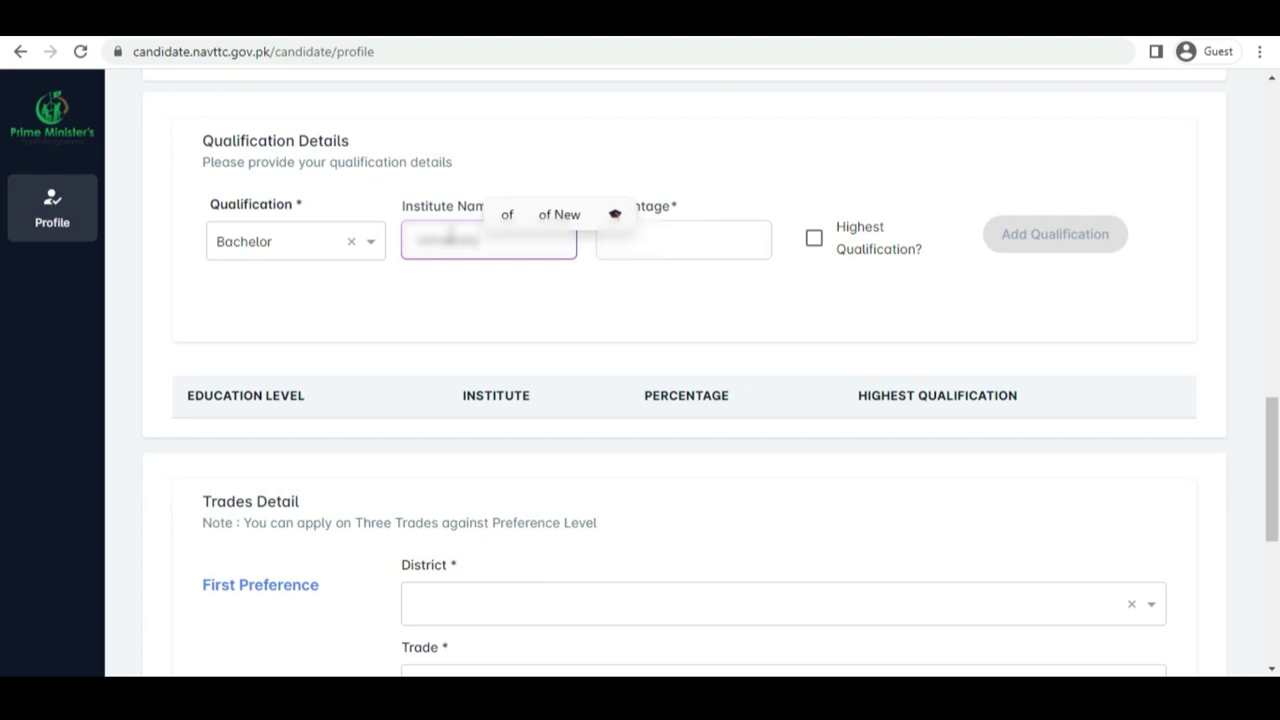
{"action": "type", "text": "of Sindh"}
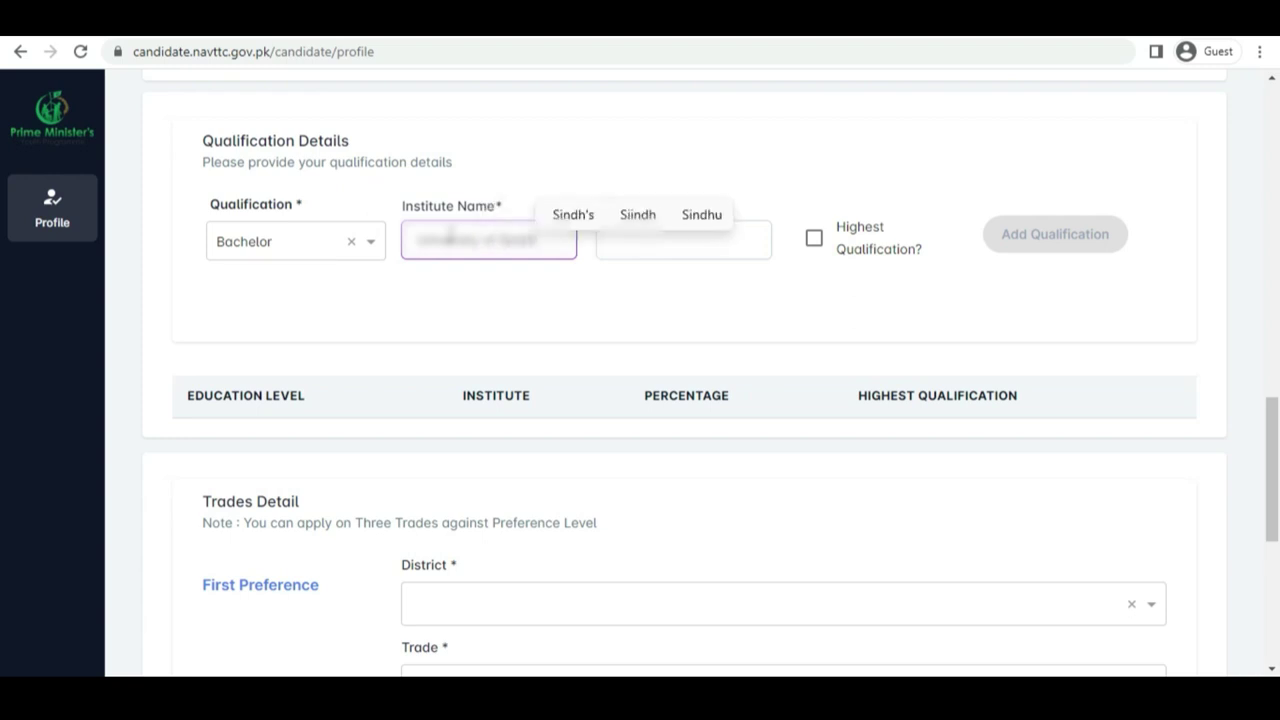
{"action": "type", "text": ", Jamshoro"}
{"action": "key", "text": "Tab"}
{"action": "type", "text": "80.00"}
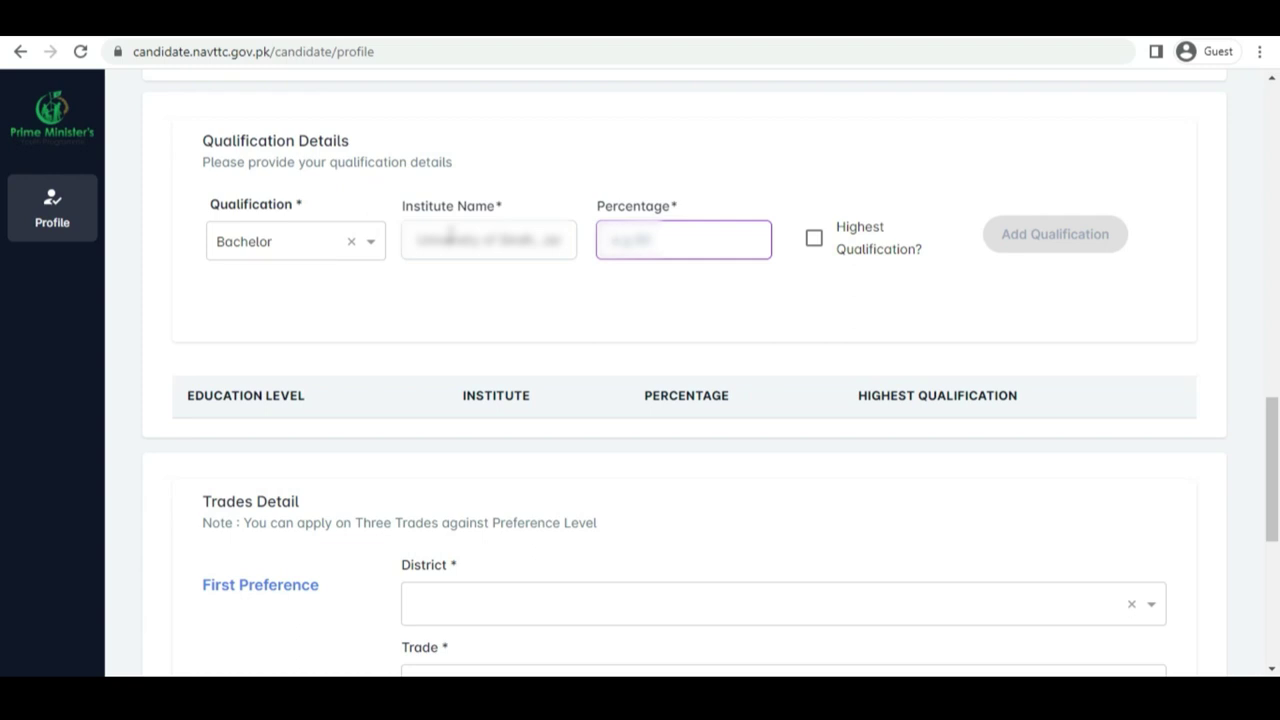
{"action": "type", "text": "80"}
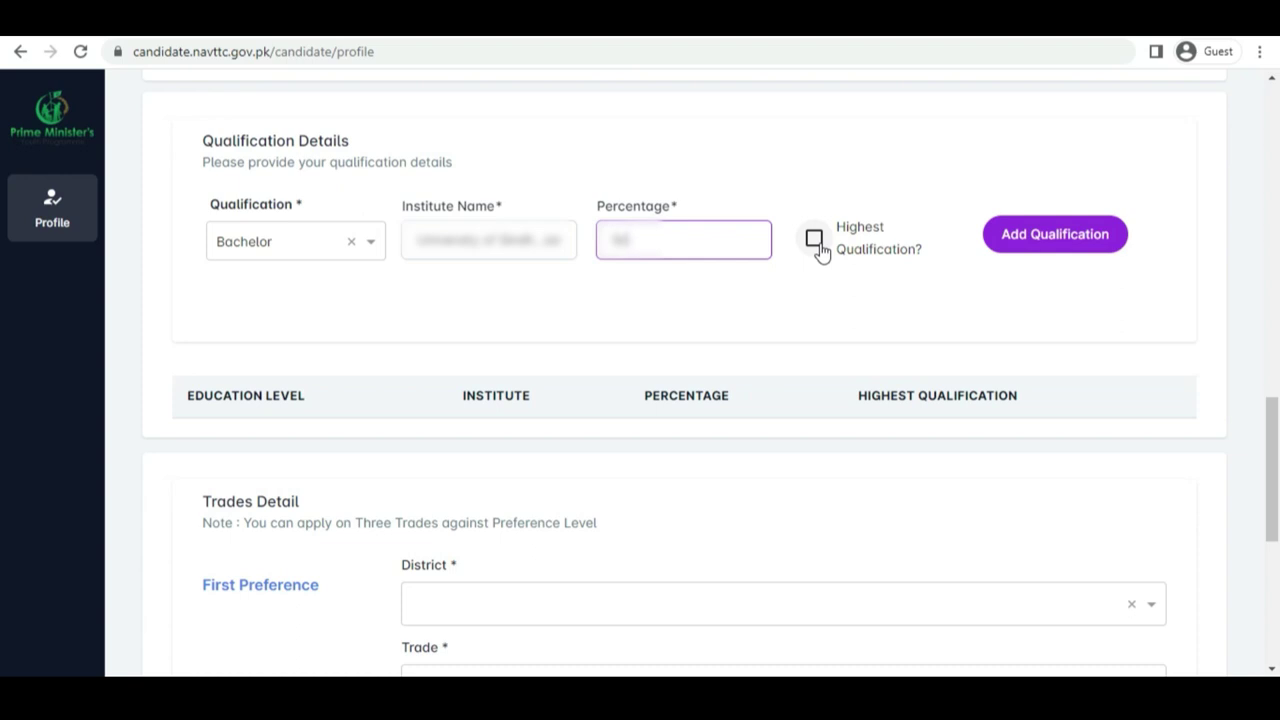
{"action": "left_click", "coordinate": [998, 248]}
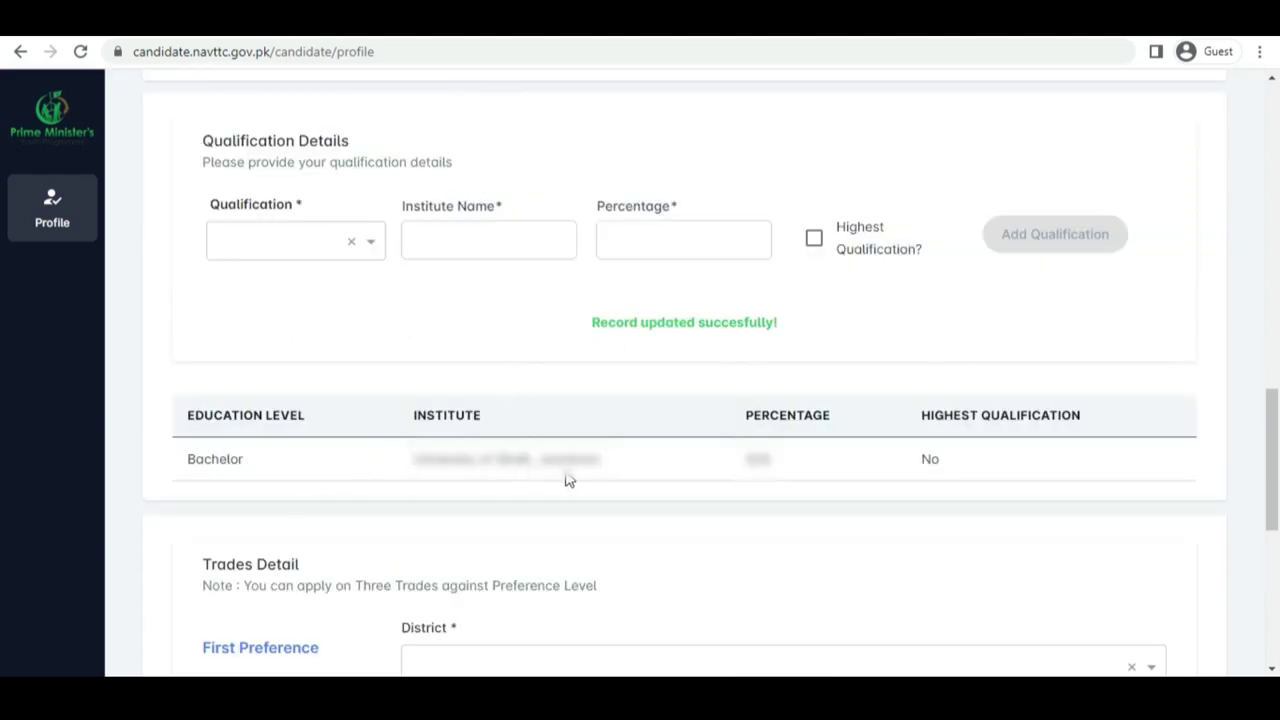
Add an HSSC qualification from BISE Sukkur with its percentage
{"action": "left_click", "coordinate": [370, 247]}
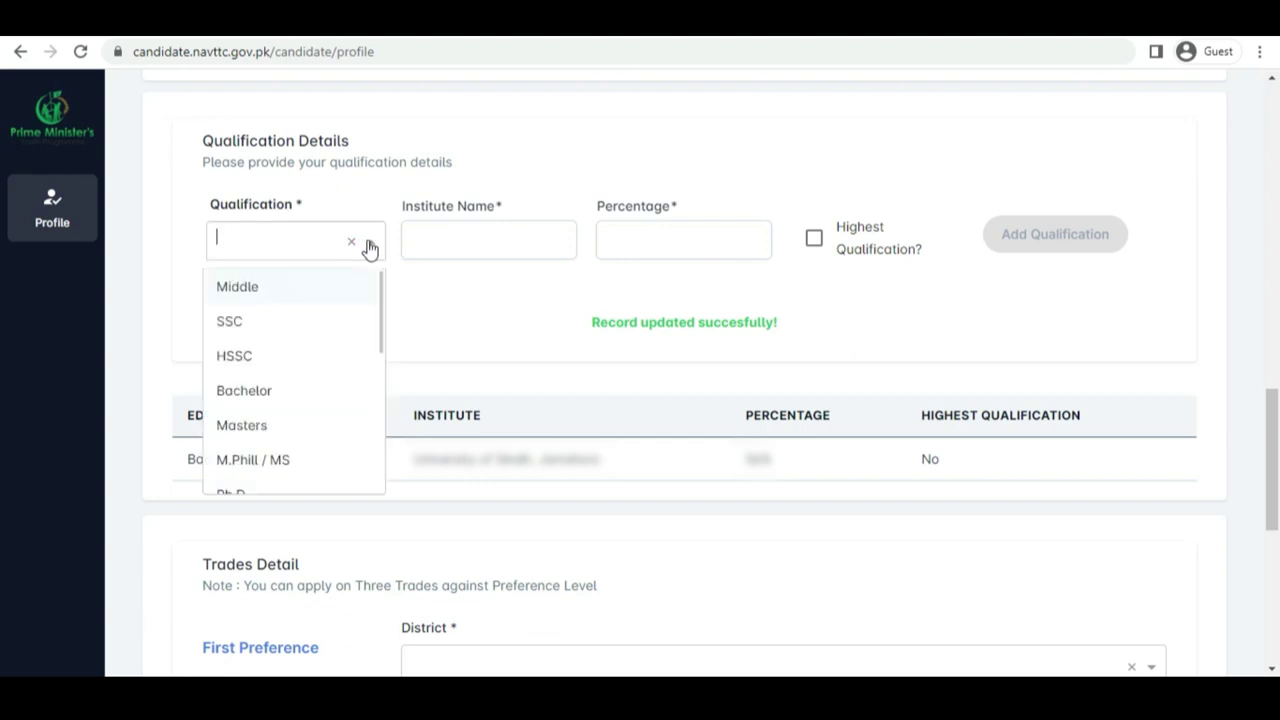
{"action": "left_click", "coordinate": [278, 368]}
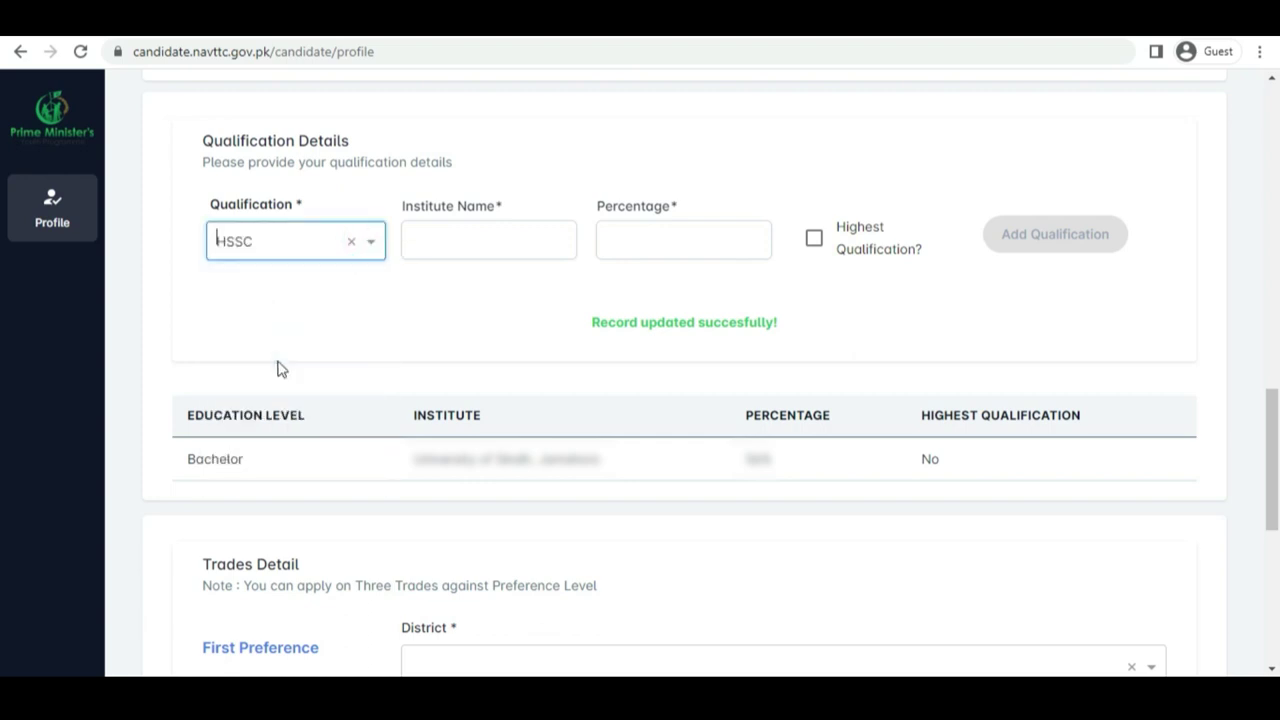
{"action": "left_click", "coordinate": [480, 240]}
{"action": "type", "text": "BISE "}
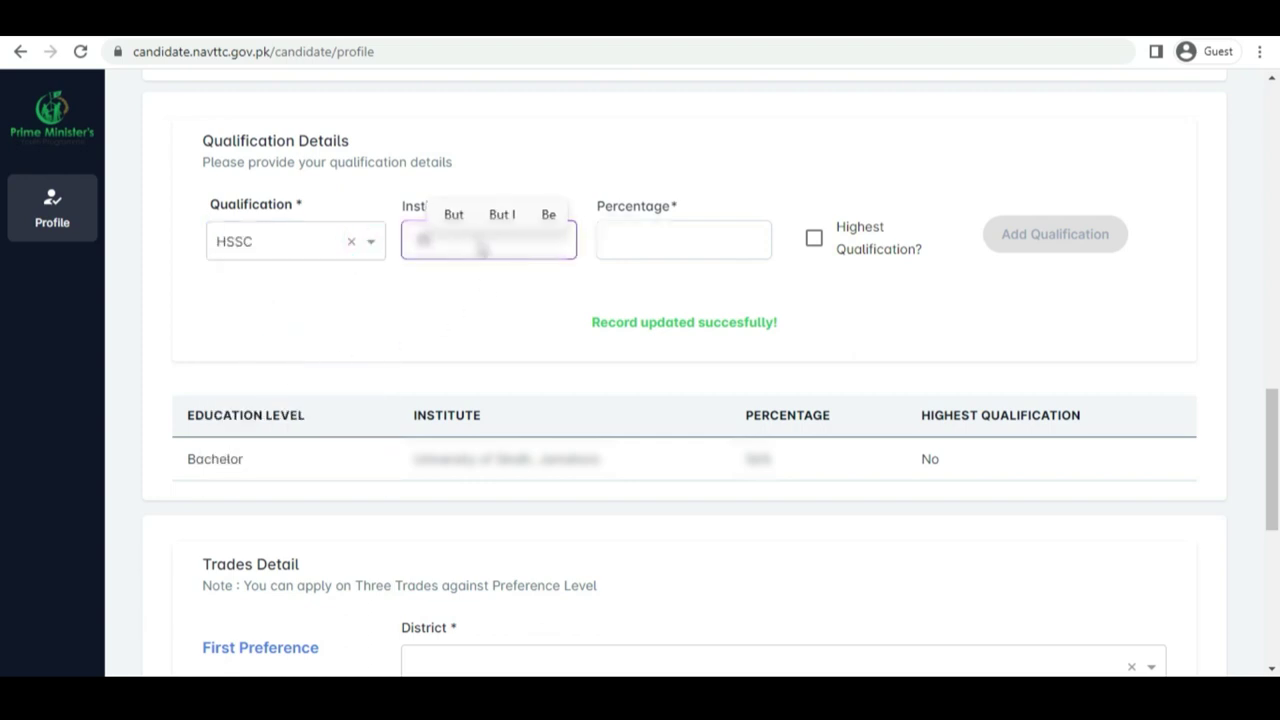
{"action": "type", "text": "Sukkur"}
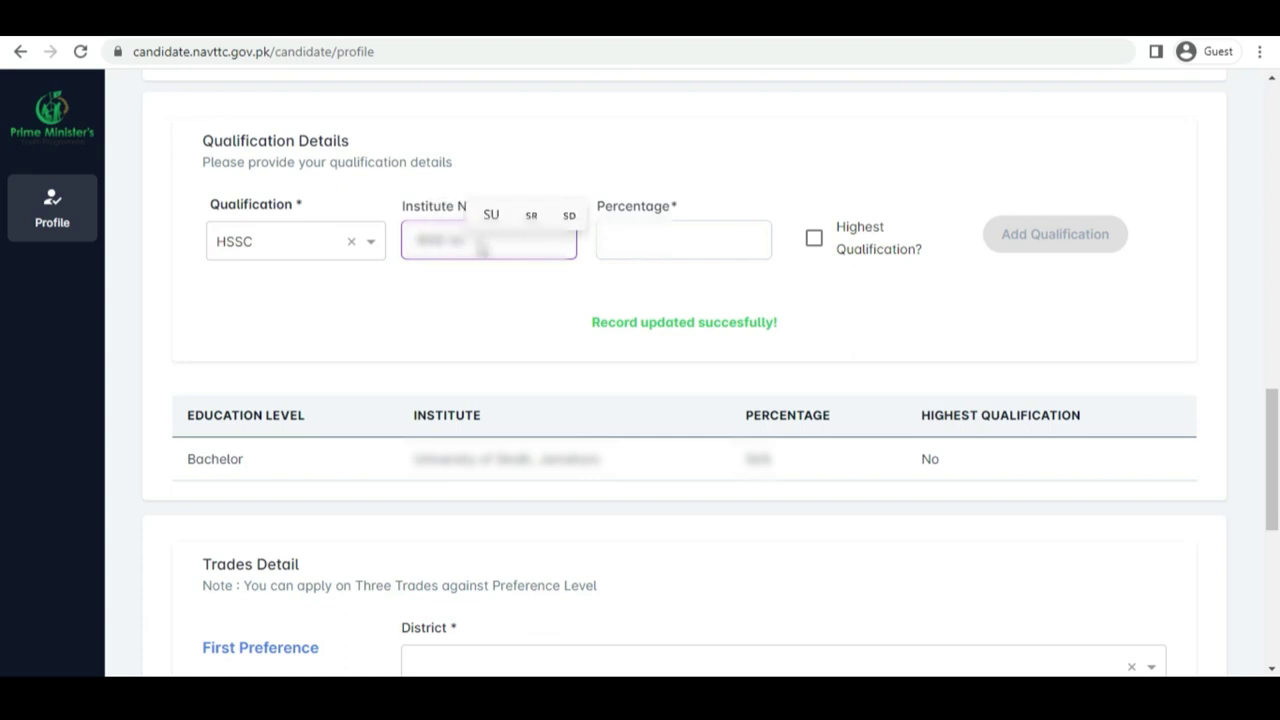
{"action": "left_click", "coordinate": [683, 240]}
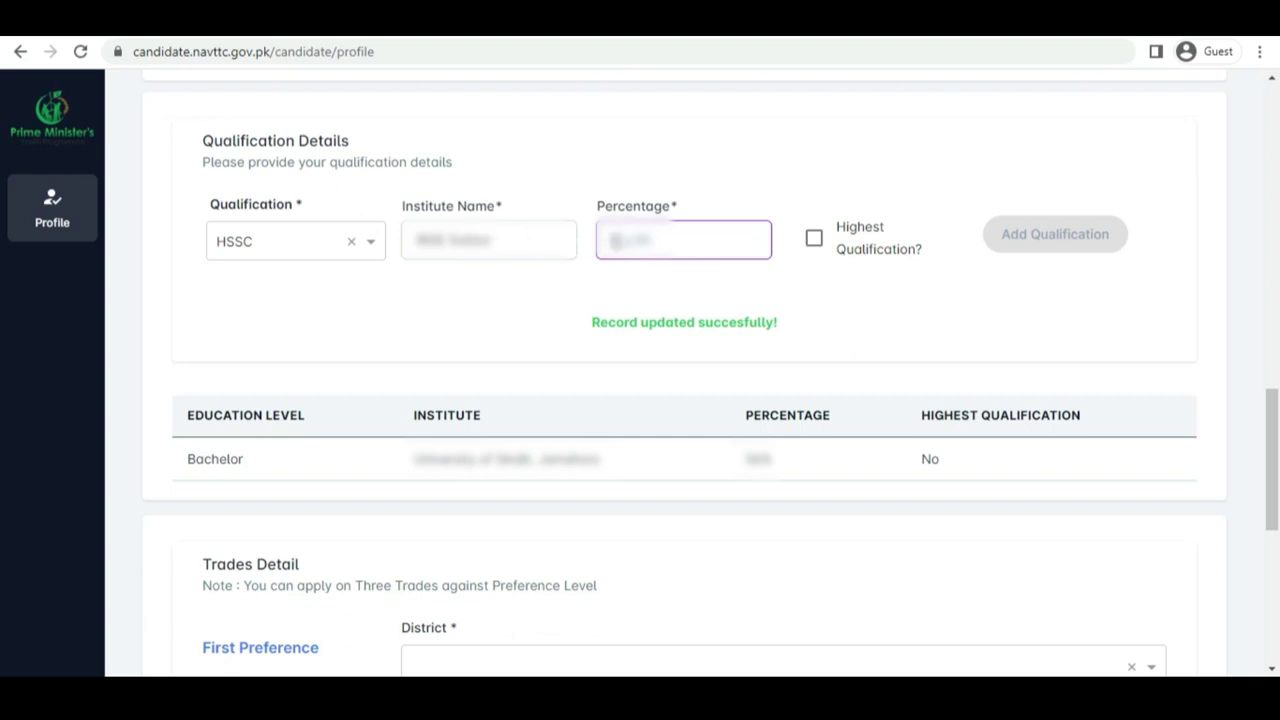
{"action": "key", "text": "Return"}
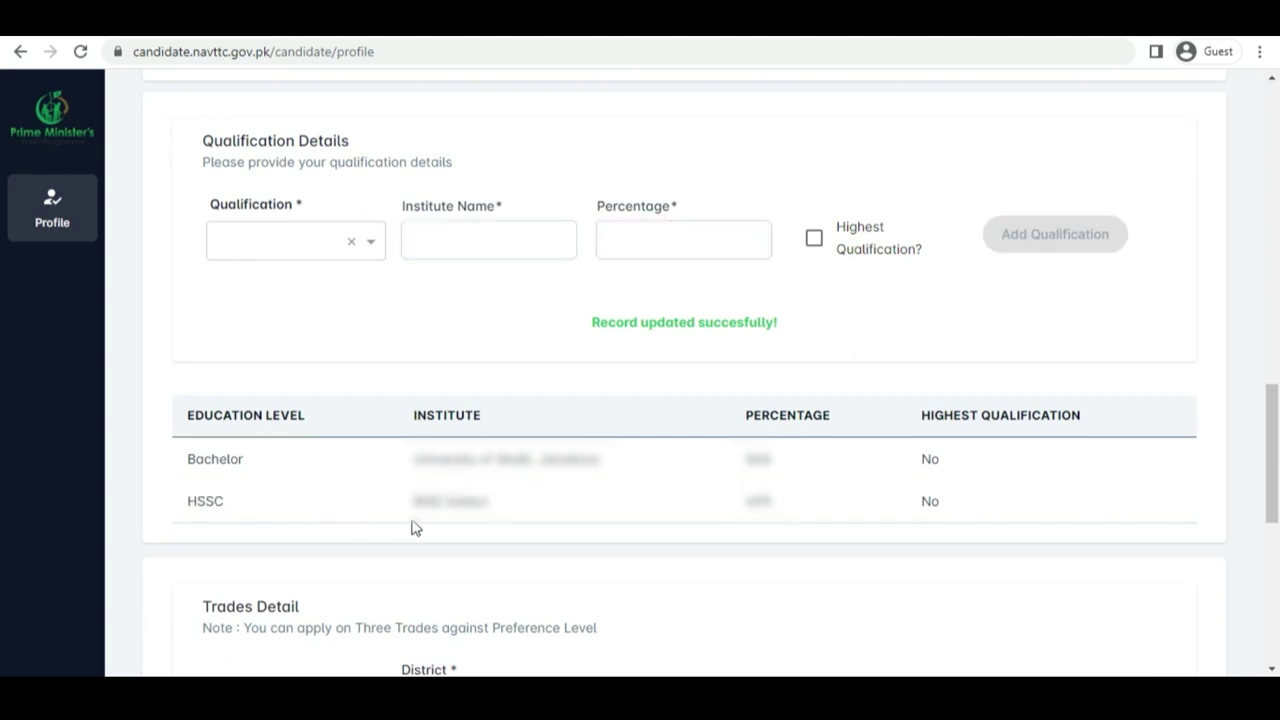
Add an SSC qualification from BISE Sukkur, correcting the percentage before saving
{"action": "left_click", "coordinate": [369, 243]}
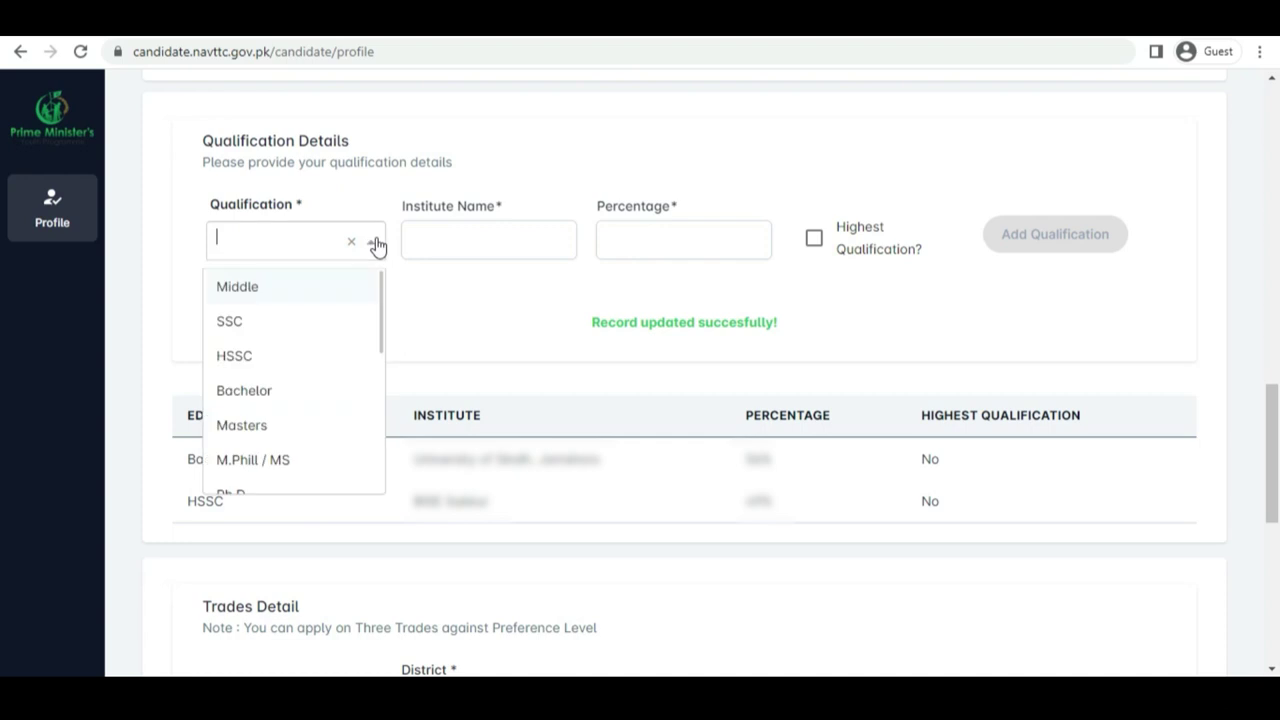
{"action": "left_click", "coordinate": [309, 319]}
{"action": "left_click", "coordinate": [522, 241]}
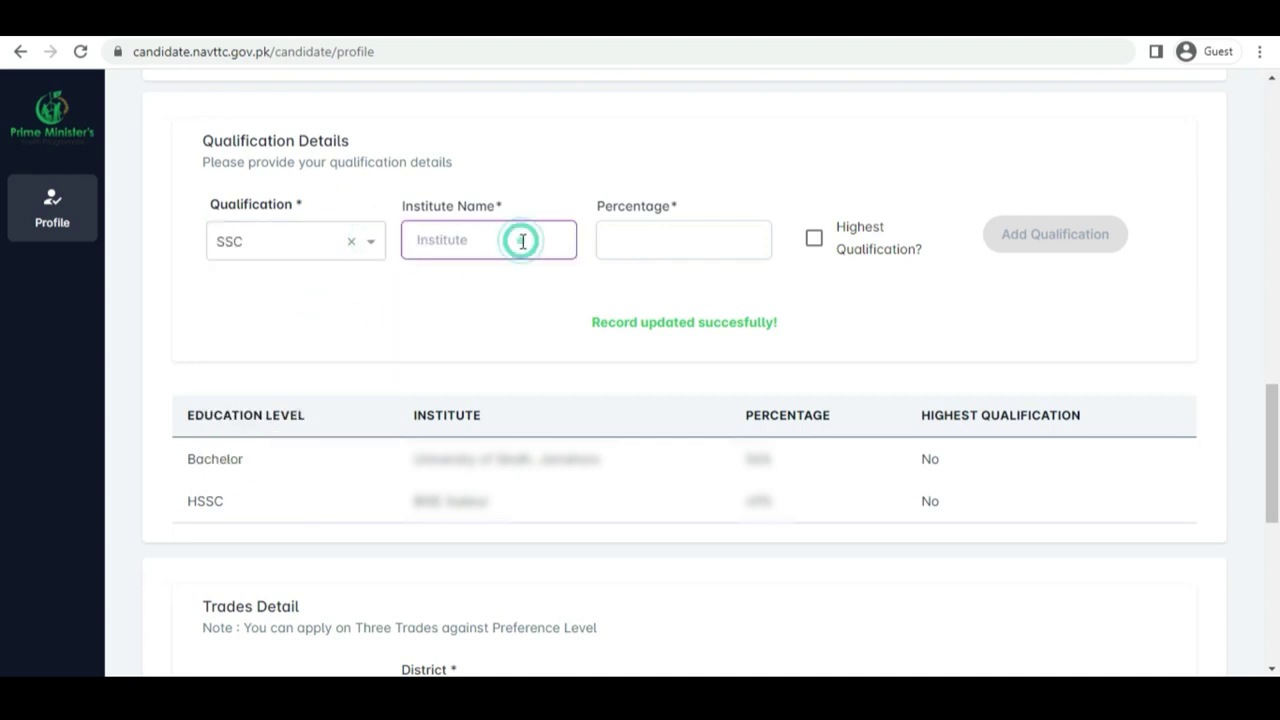
{"action": "type", "text": "BISE"}
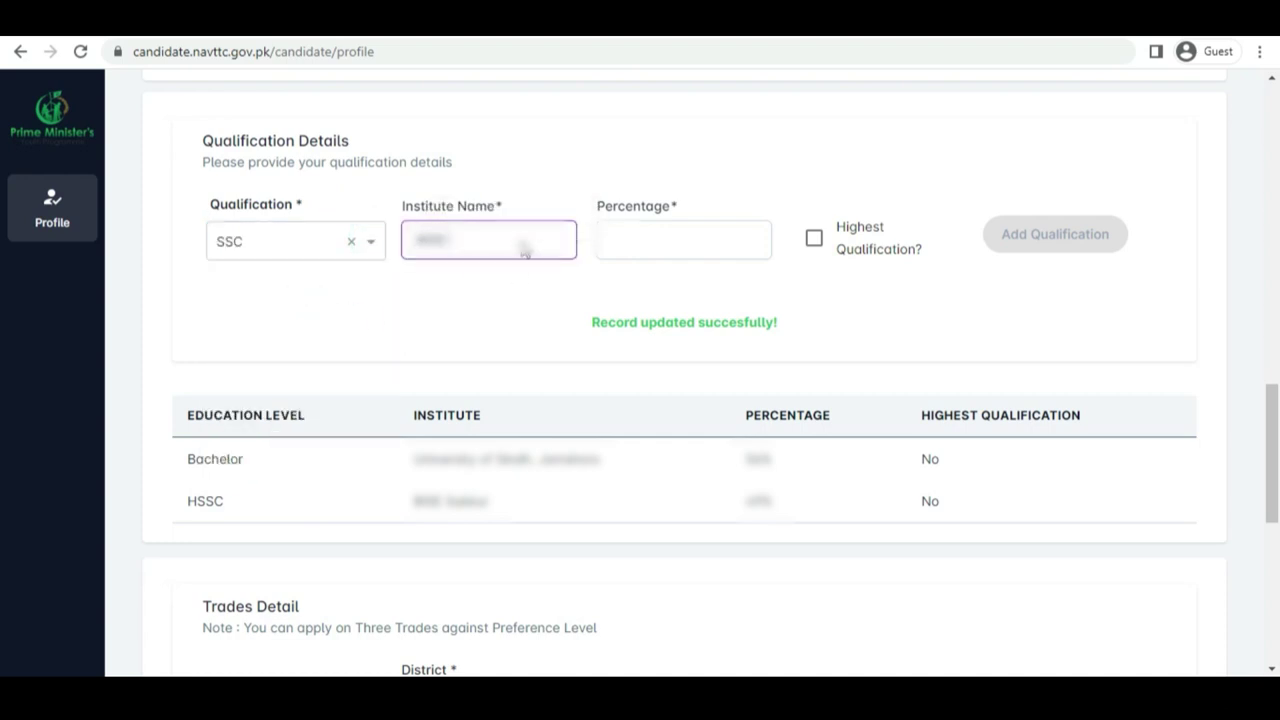
{"action": "type", "text": " Sukkur"}
{"action": "key", "text": "Tab"}
{"action": "type", "text": "60"}
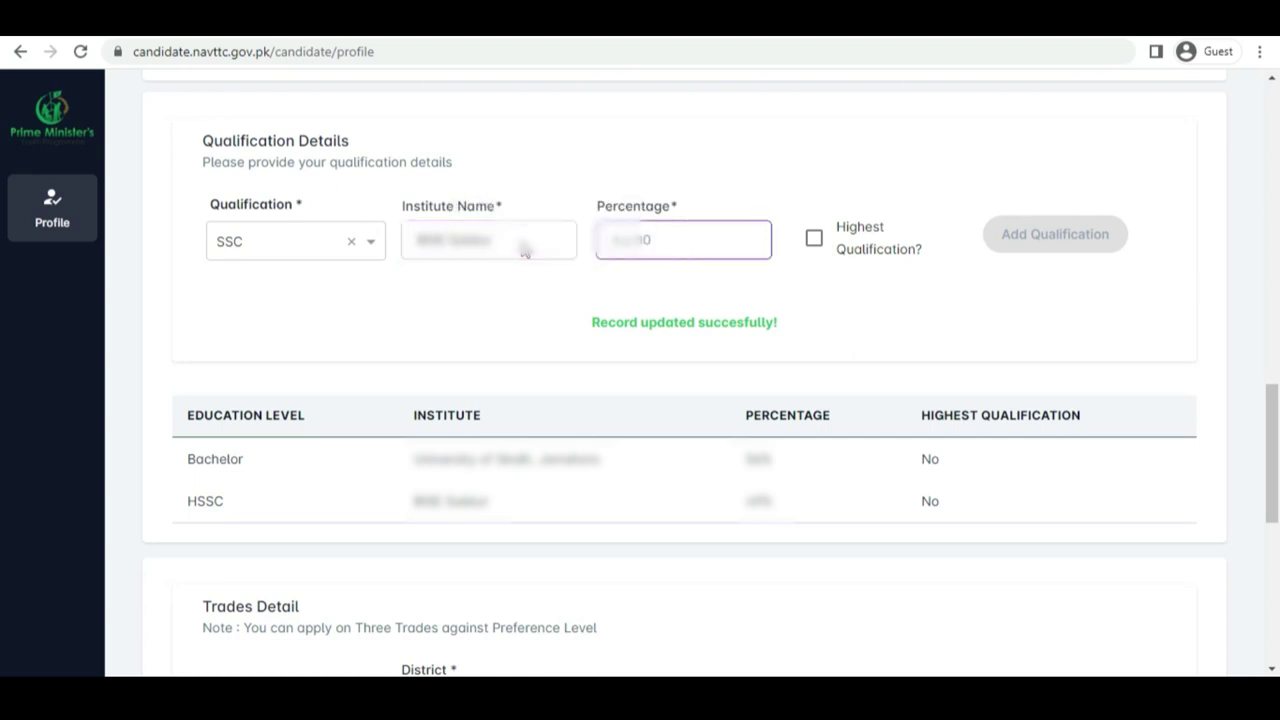
{"action": "key", "text": "BackSpace"}
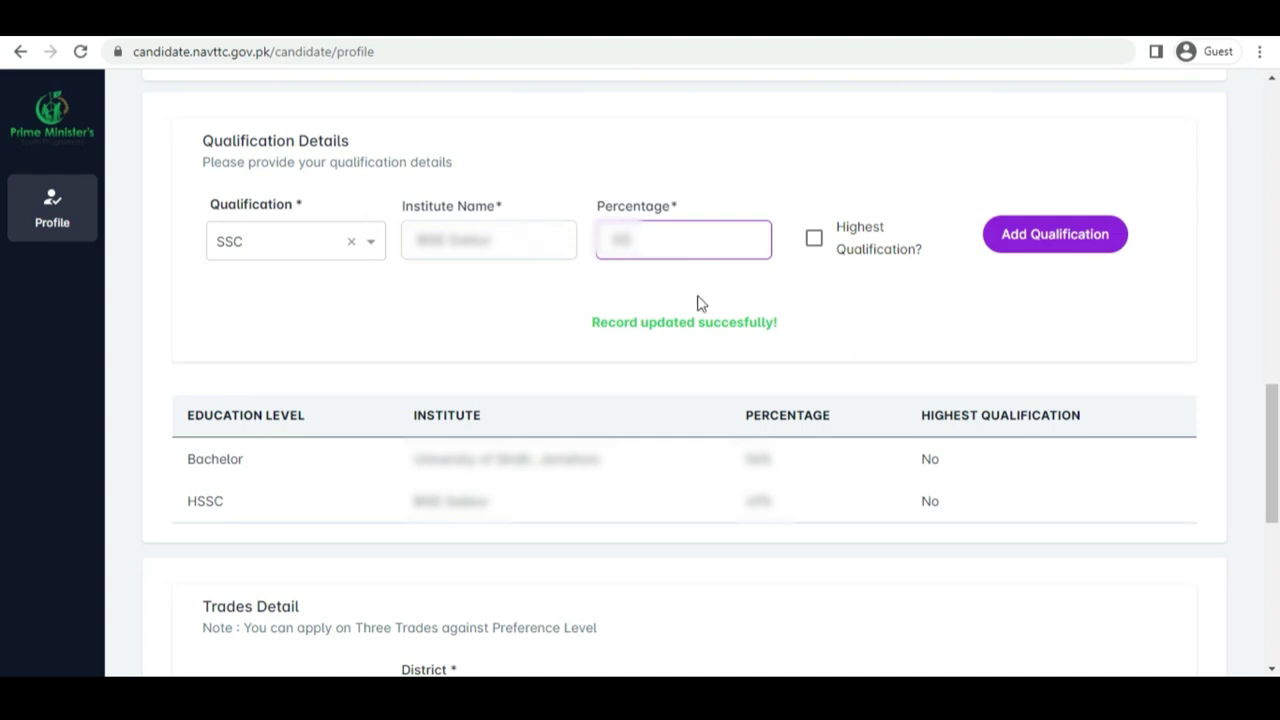
{"action": "left_click", "coordinate": [1005, 247]}
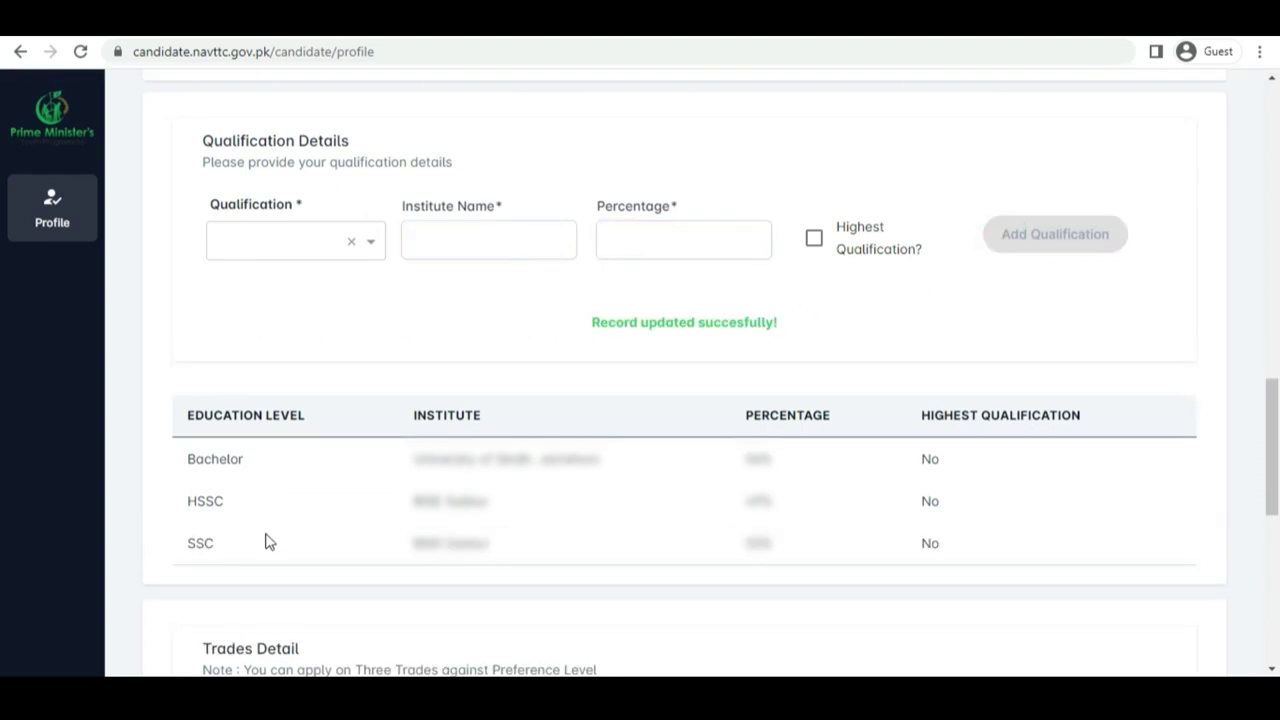
Add first preference: Hyderabad, Graphic Designing (UI/UX Designer), FAITH College of Information Technology
{"action": "scroll", "coordinate": [284, 540], "scroll_direction": "down", "scroll_amount": 3}
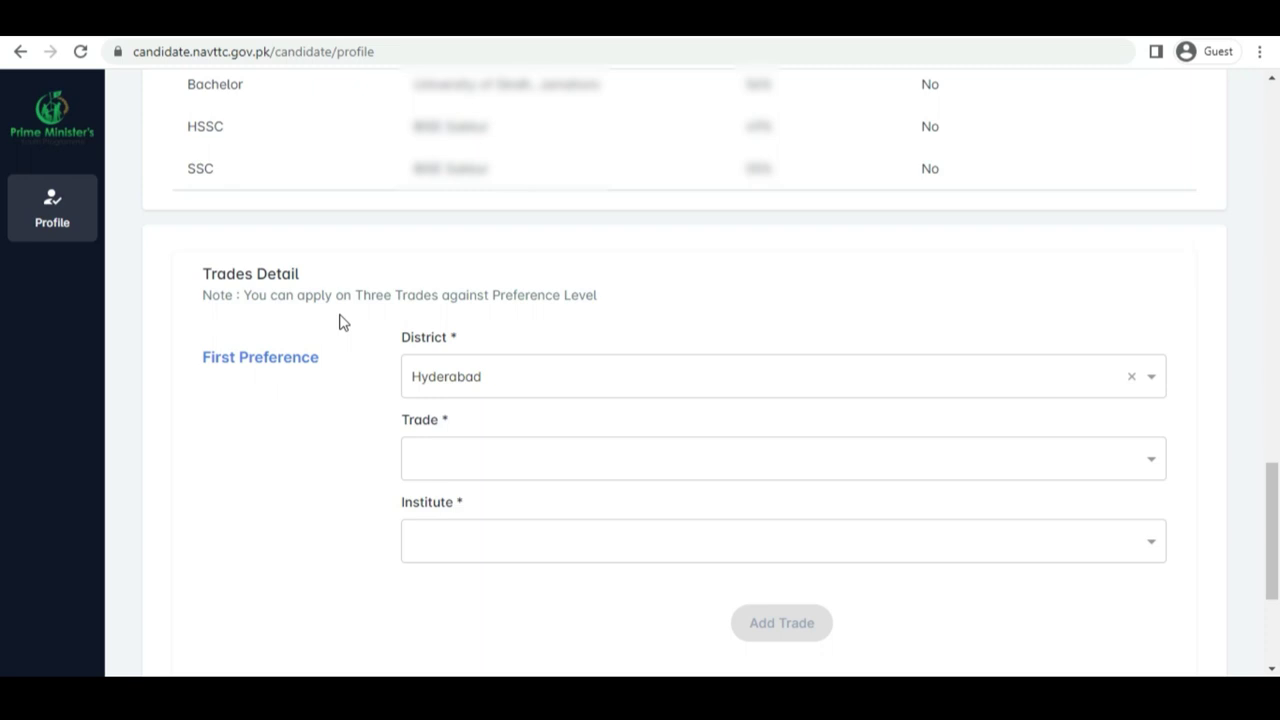
{"action": "left_click", "coordinate": [500, 380]}
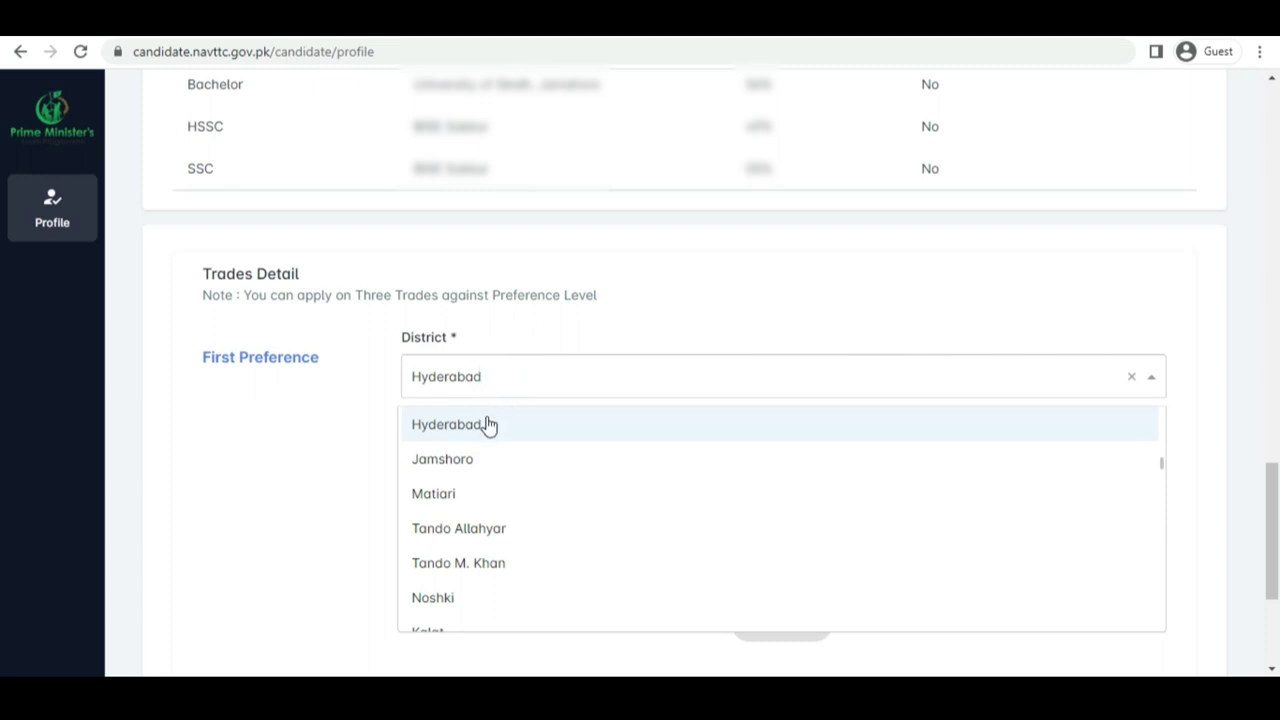
{"action": "left_click", "coordinate": [488, 424]}
{"action": "left_click", "coordinate": [519, 475]}
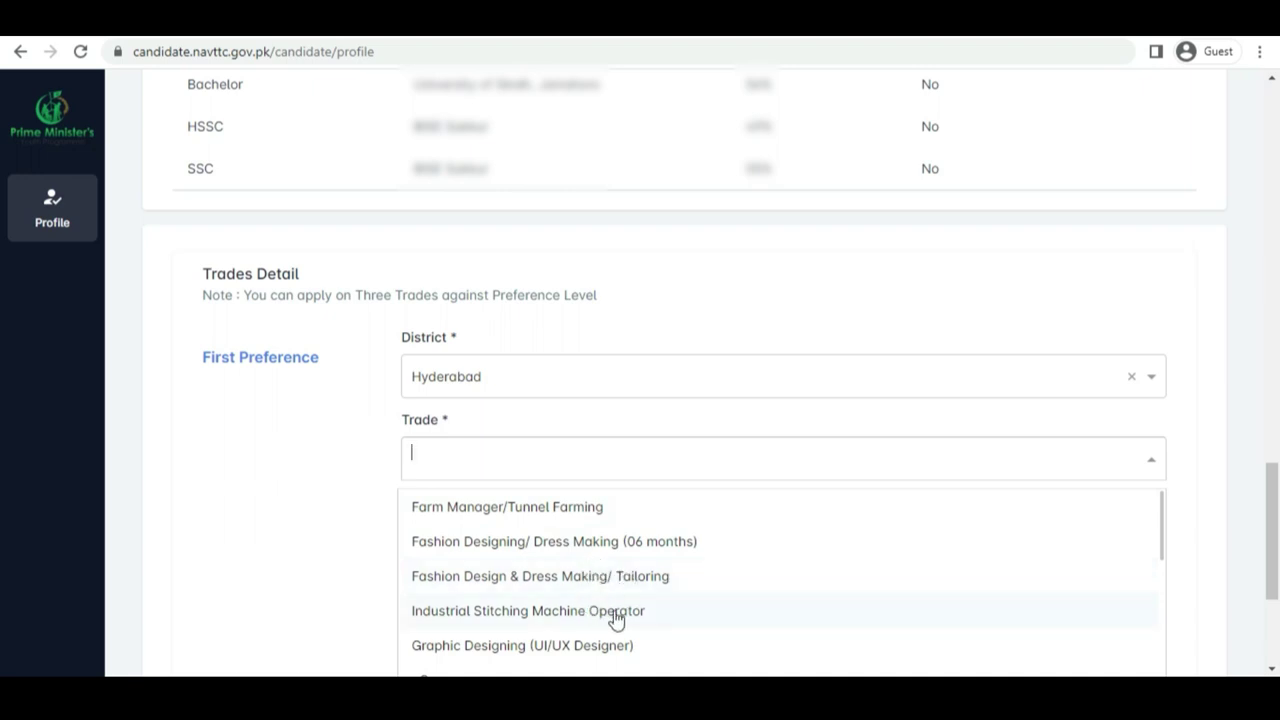
{"action": "scroll", "coordinate": [614, 618], "scroll_direction": "down", "scroll_amount": 1}
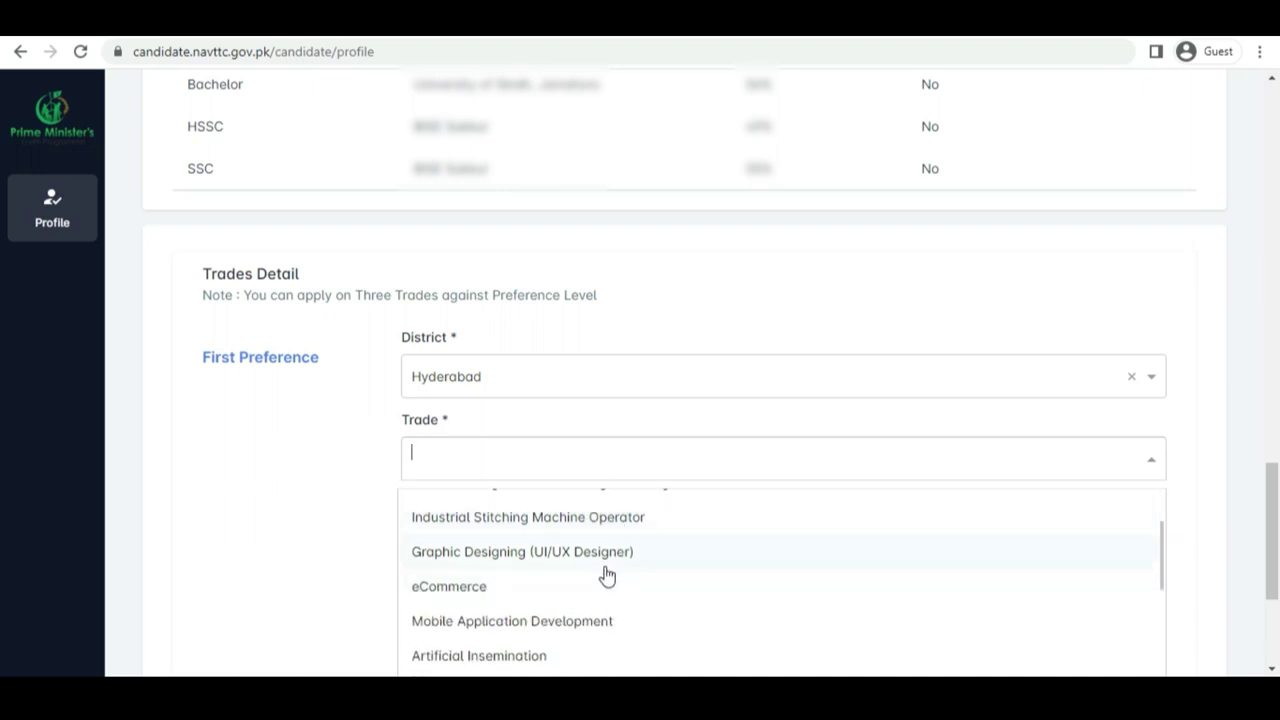
{"action": "scroll", "coordinate": [607, 575], "scroll_direction": "down", "scroll_amount": 1}
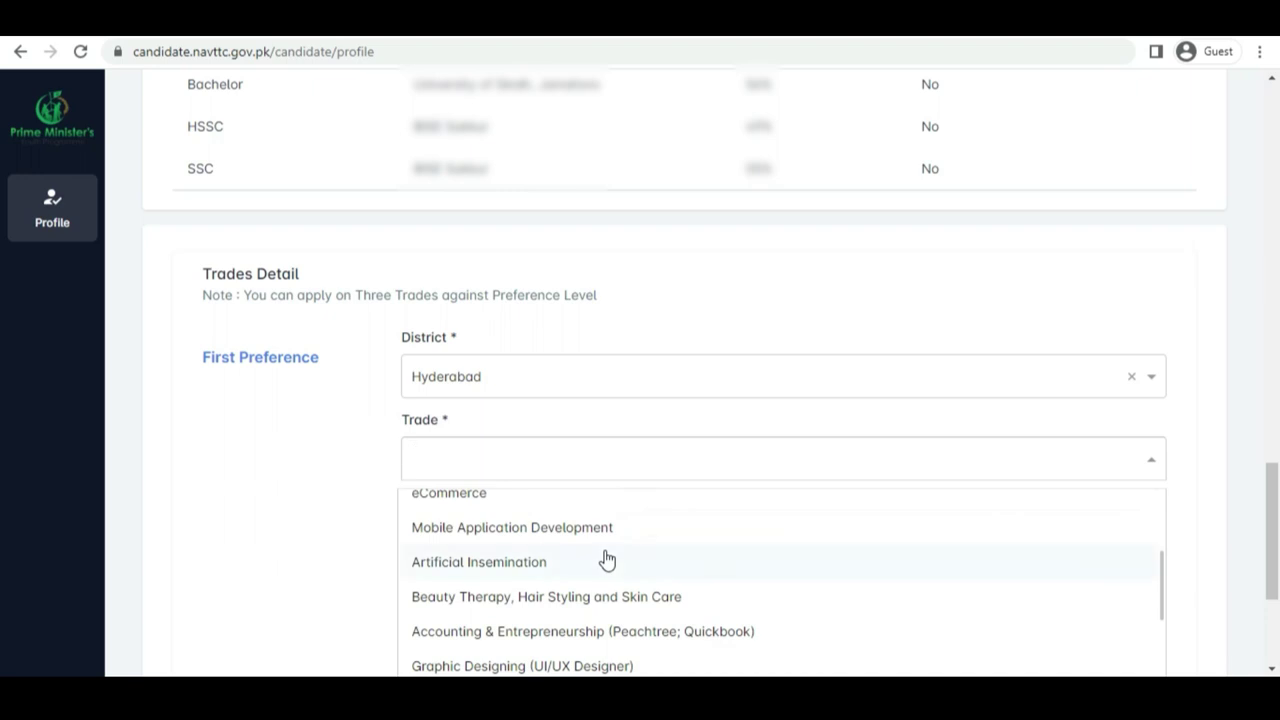
{"action": "scroll", "coordinate": [607, 561], "scroll_direction": "down", "scroll_amount": 1}
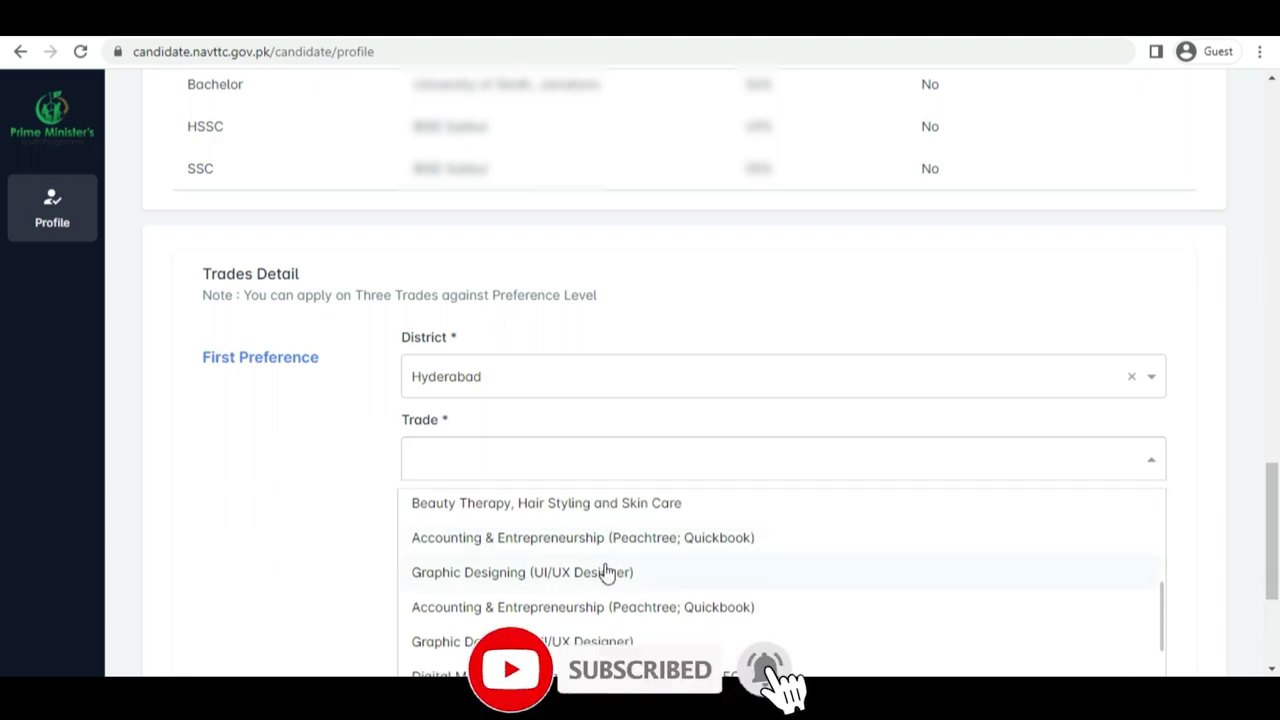
{"action": "left_click", "coordinate": [607, 570]}
{"action": "left_click", "coordinate": [687, 557]}
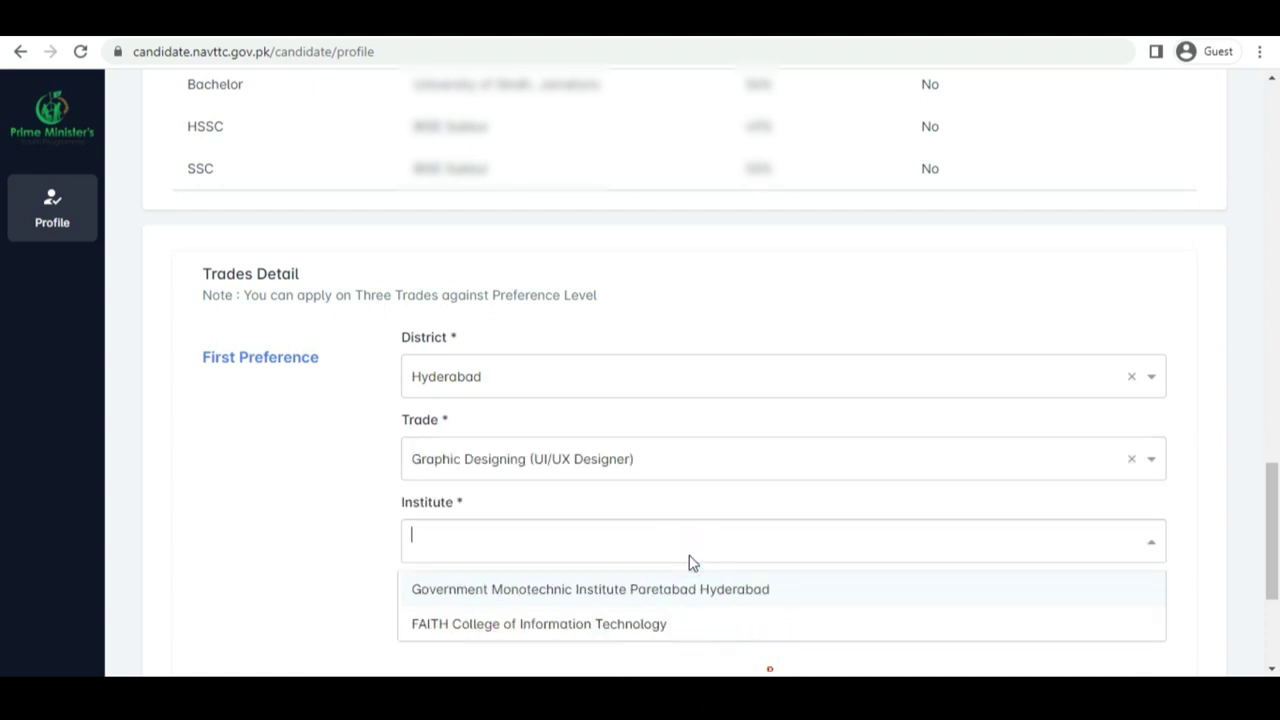
{"action": "left_click", "coordinate": [716, 622]}
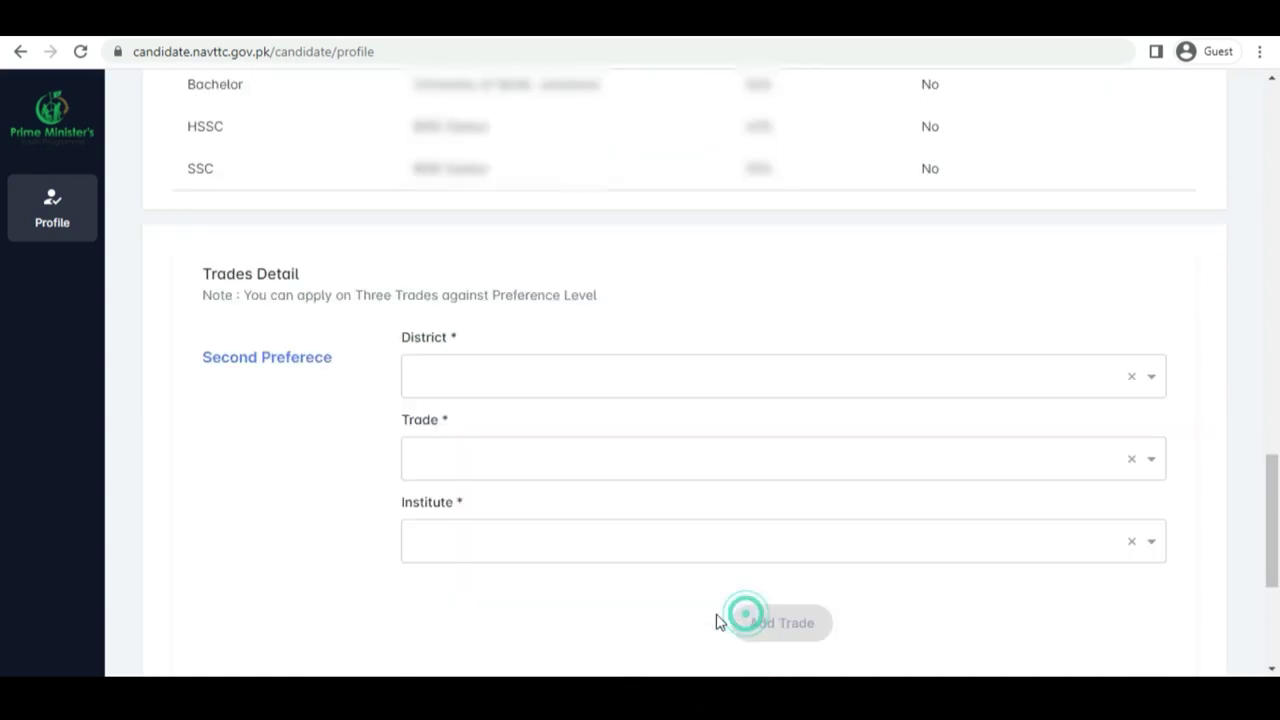
Add second preference: Jamshoro, Digital Marketing & SEO, University of Sindh Software Engineering department
{"action": "left_click", "coordinate": [893, 390]}
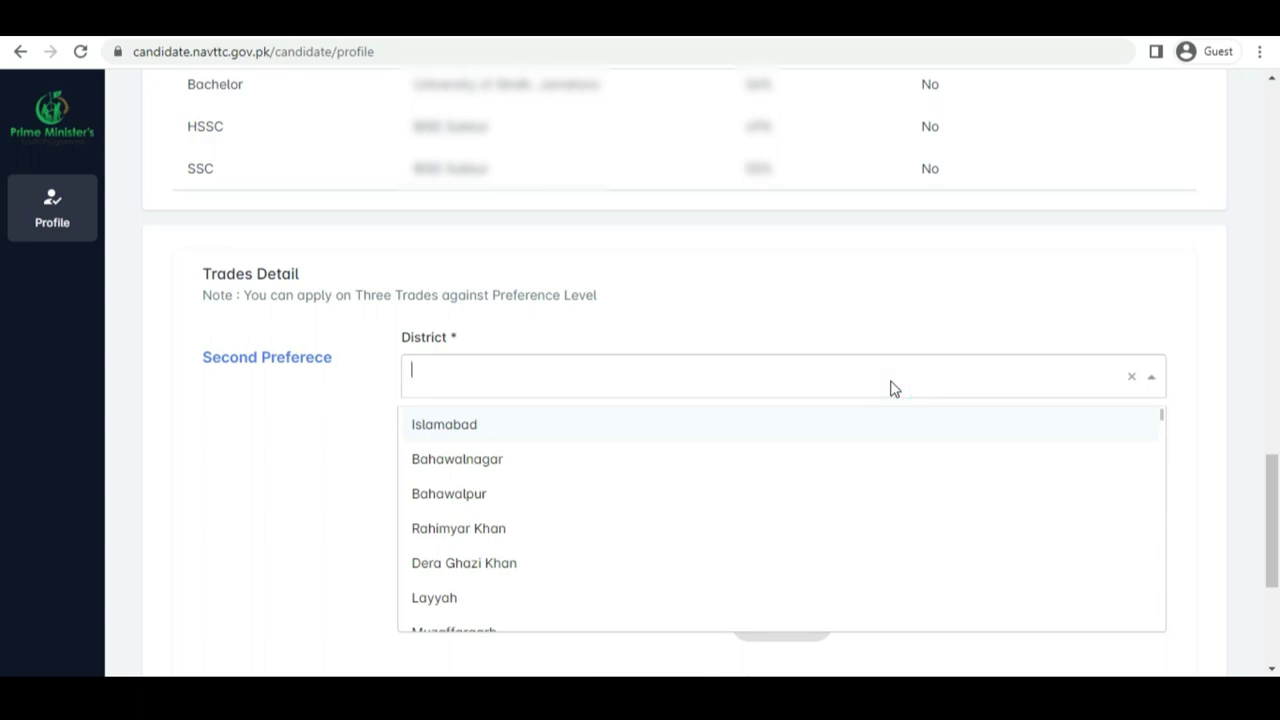
{"action": "type", "text": "jams"}
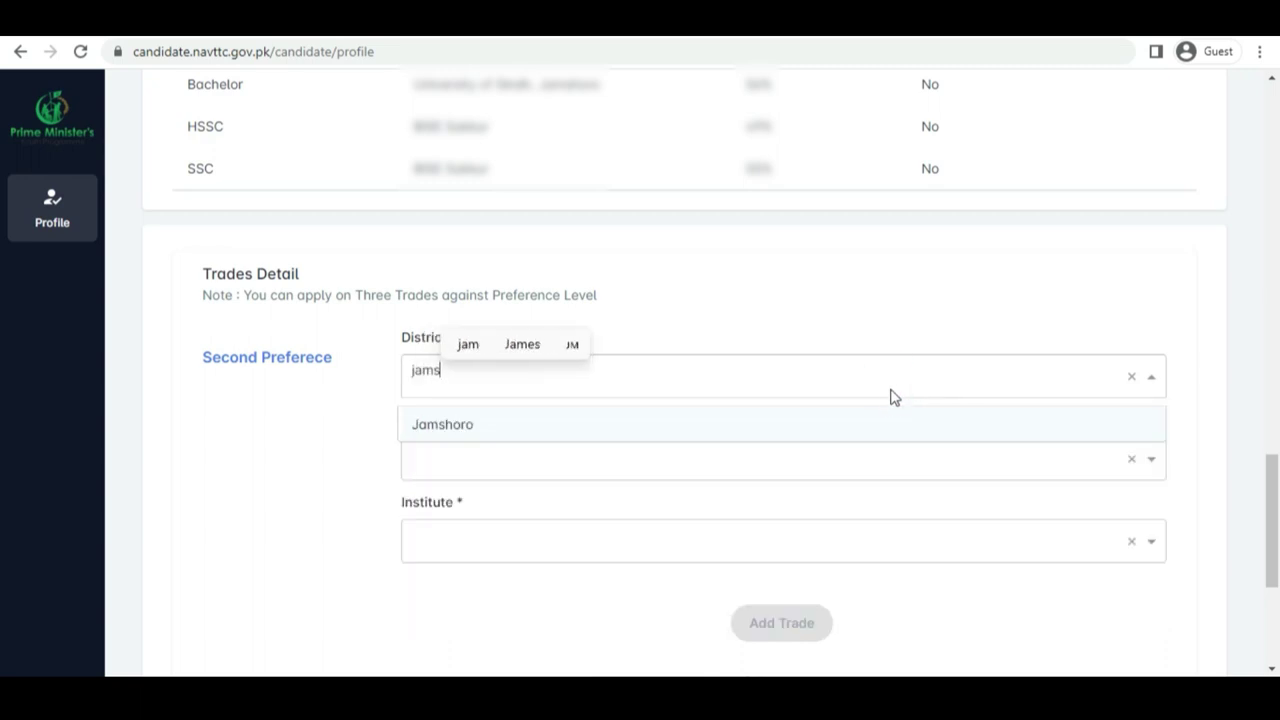
{"action": "left_click", "coordinate": [880, 430]}
{"action": "left_click", "coordinate": [868, 462]}
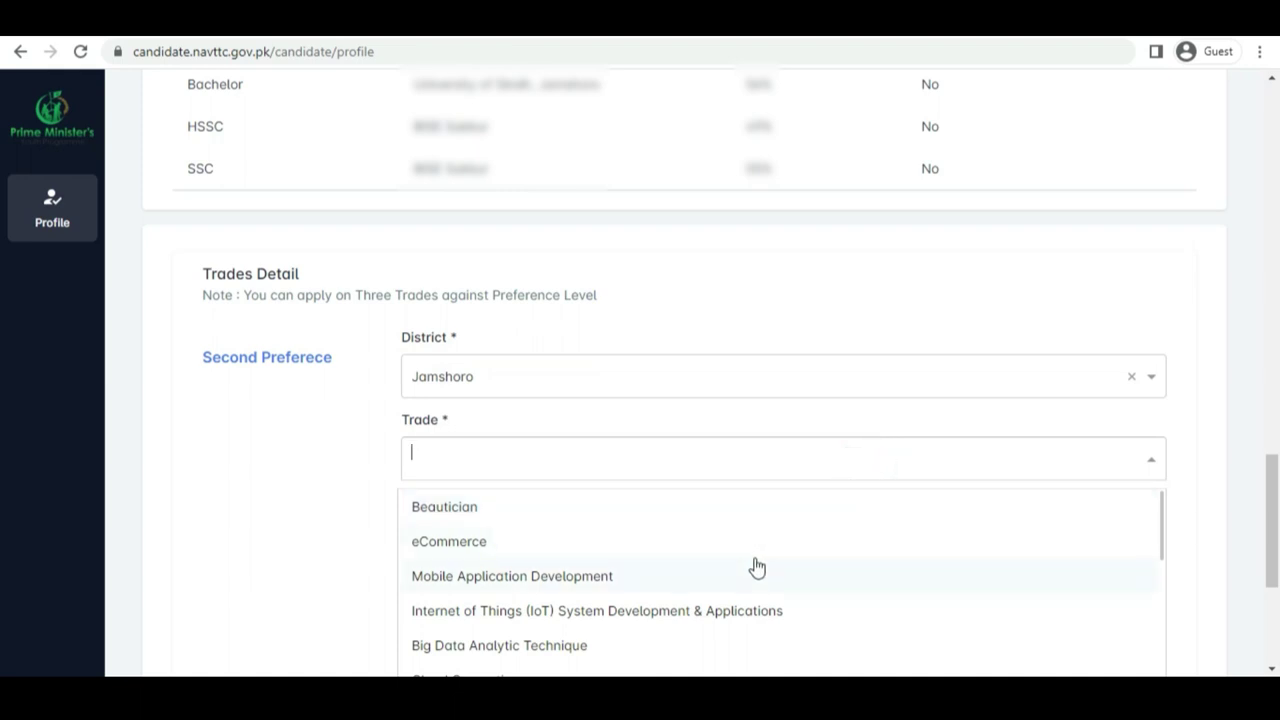
{"action": "scroll", "coordinate": [757, 567], "scroll_direction": "down", "scroll_amount": 2}
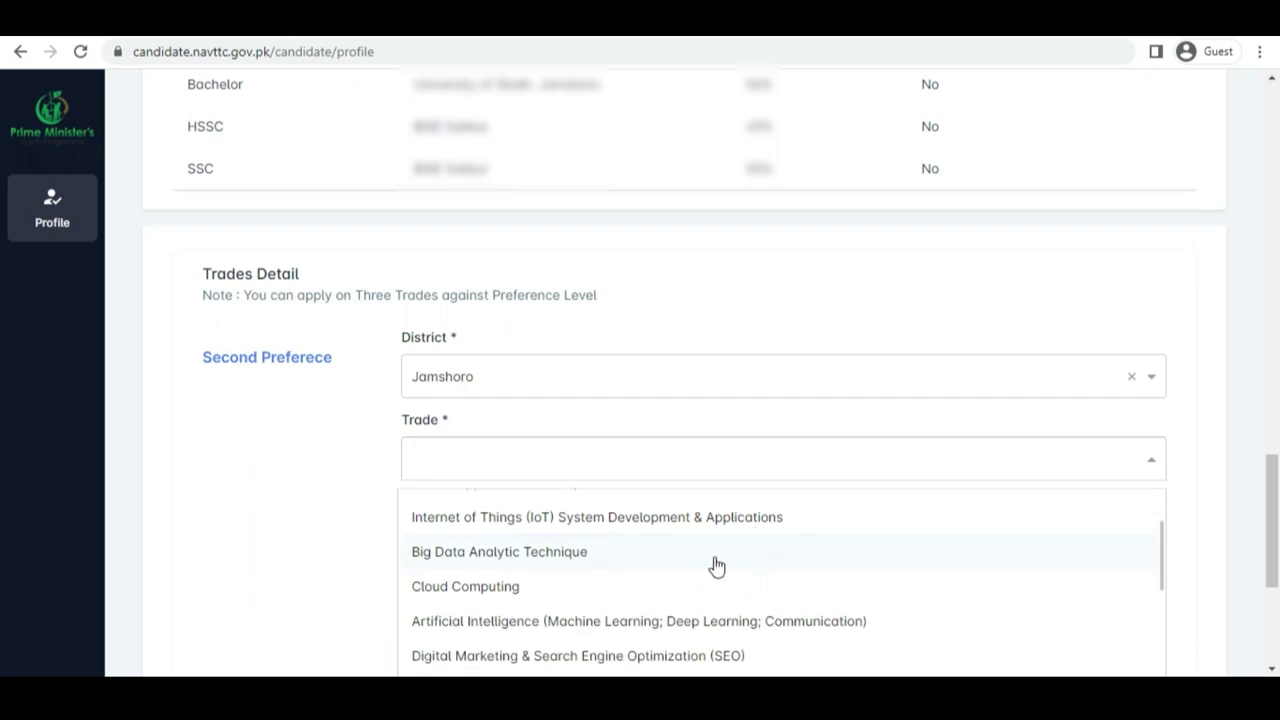
{"action": "scroll", "coordinate": [720, 594], "scroll_direction": "down", "scroll_amount": 2}
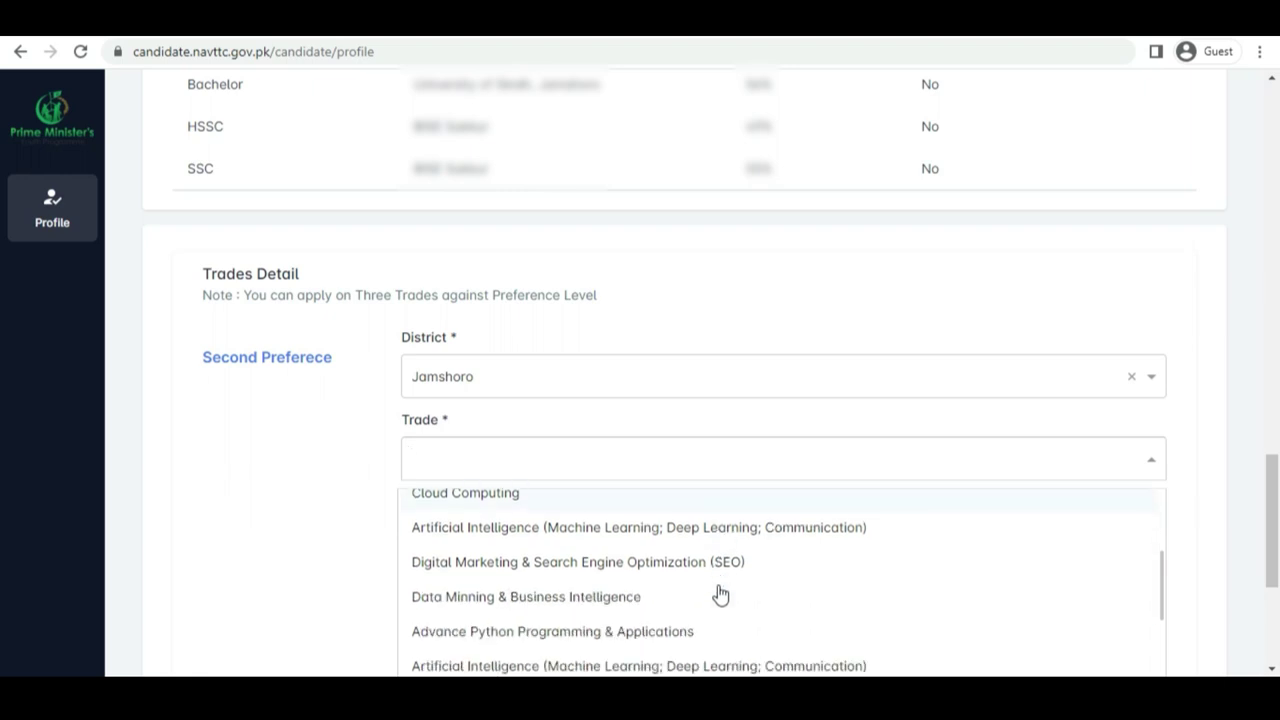
{"action": "left_click", "coordinate": [650, 578]}
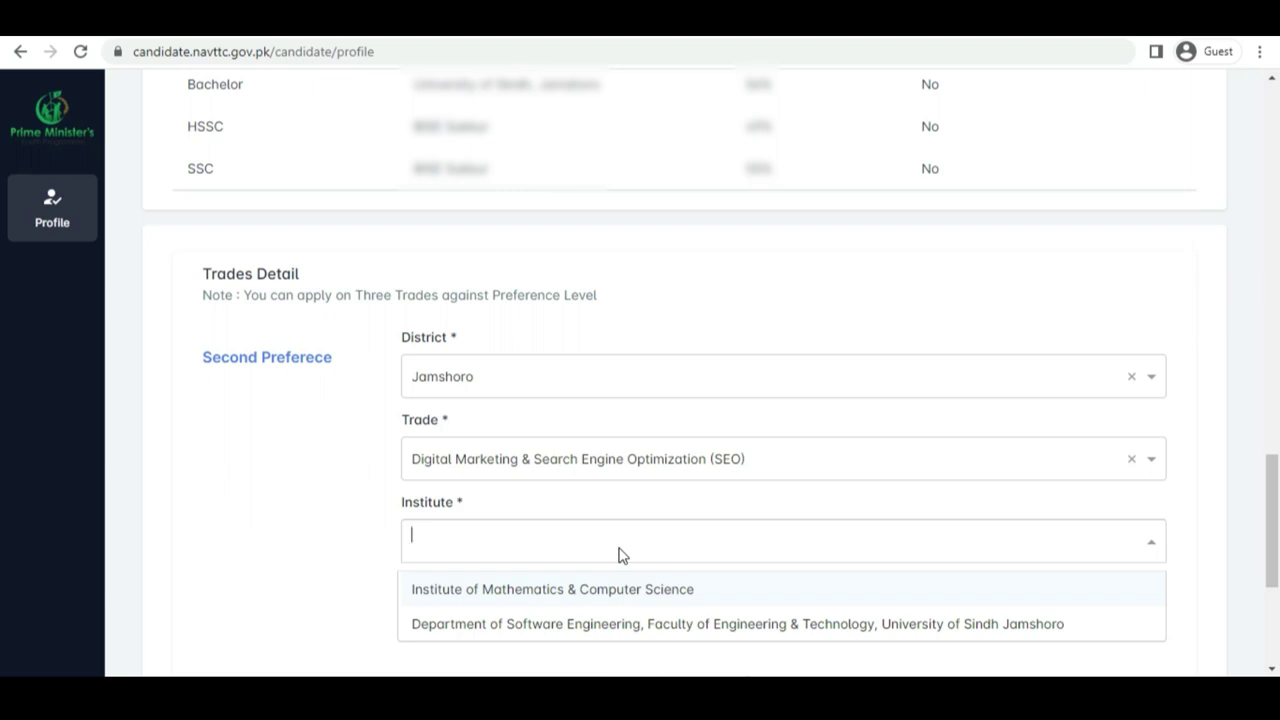
{"action": "left_click", "coordinate": [651, 632]}
{"action": "left_click", "coordinate": [777, 636]}
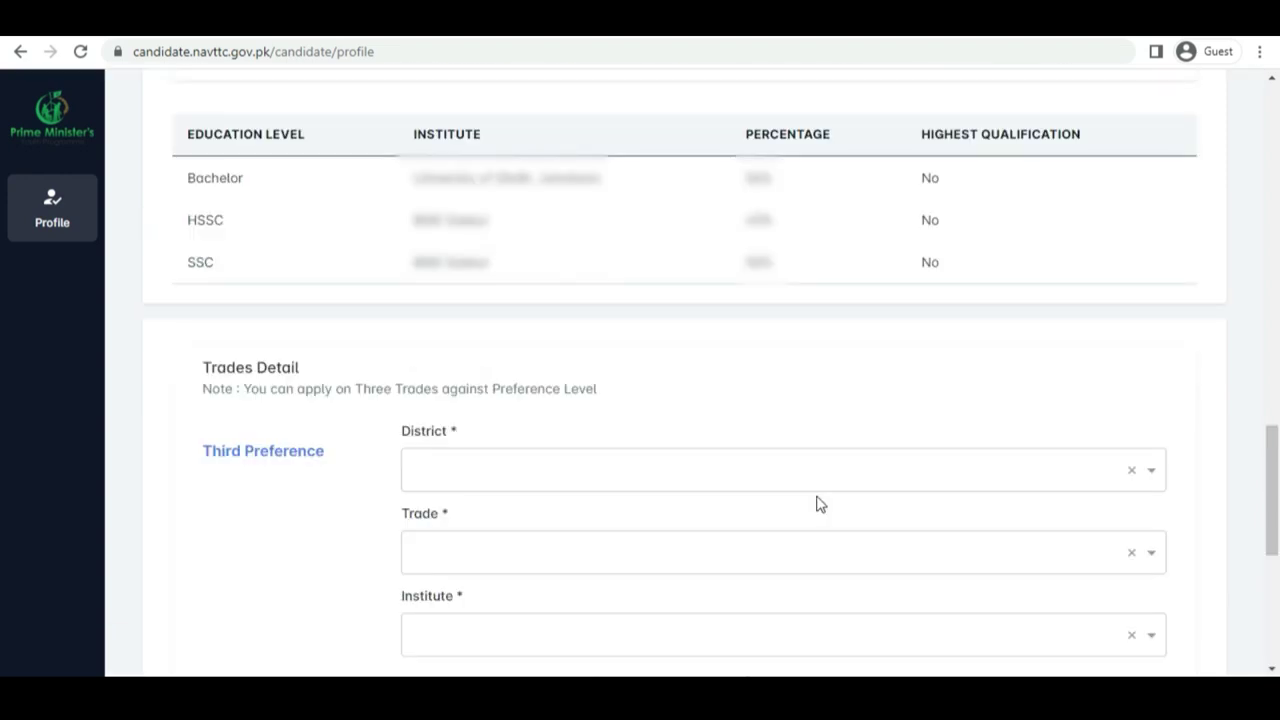
Add third preference: Jamshoro, Artificial Intelligence, University of Sindh Software Engineering department
{"action": "left_click", "coordinate": [903, 476]}
{"action": "left_click", "coordinate": [771, 476]}
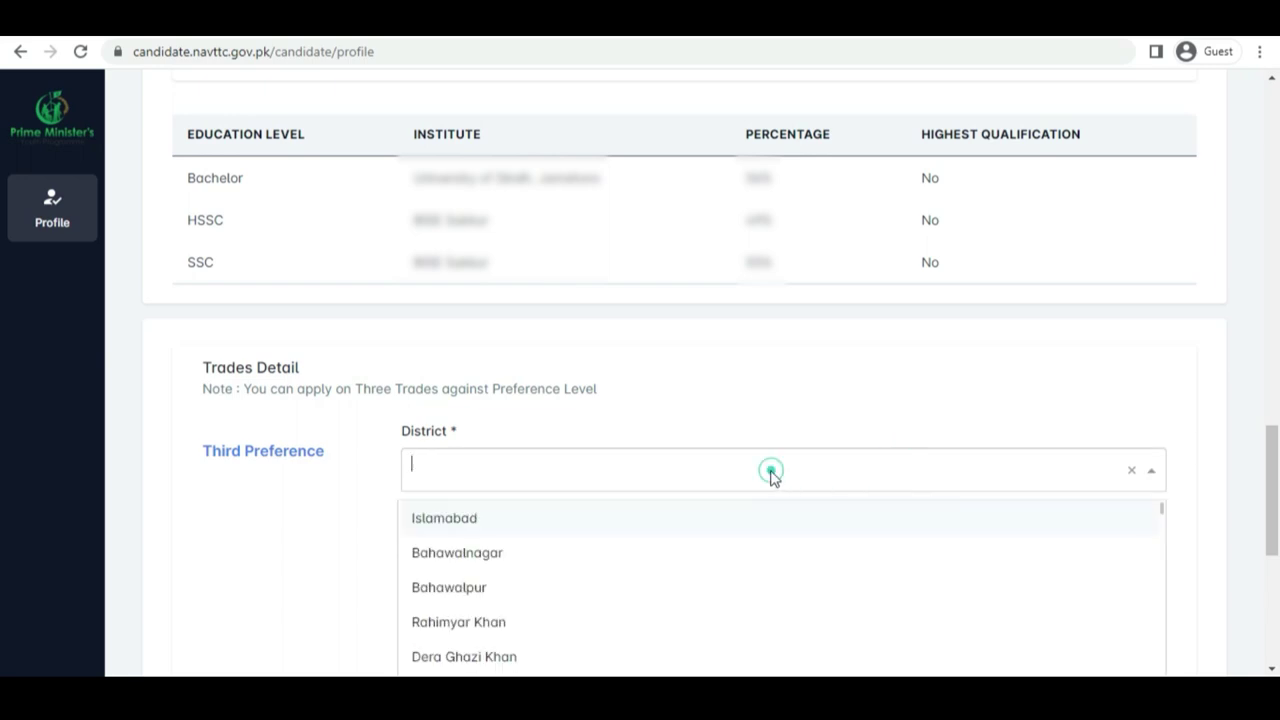
{"action": "type", "text": "jam"}
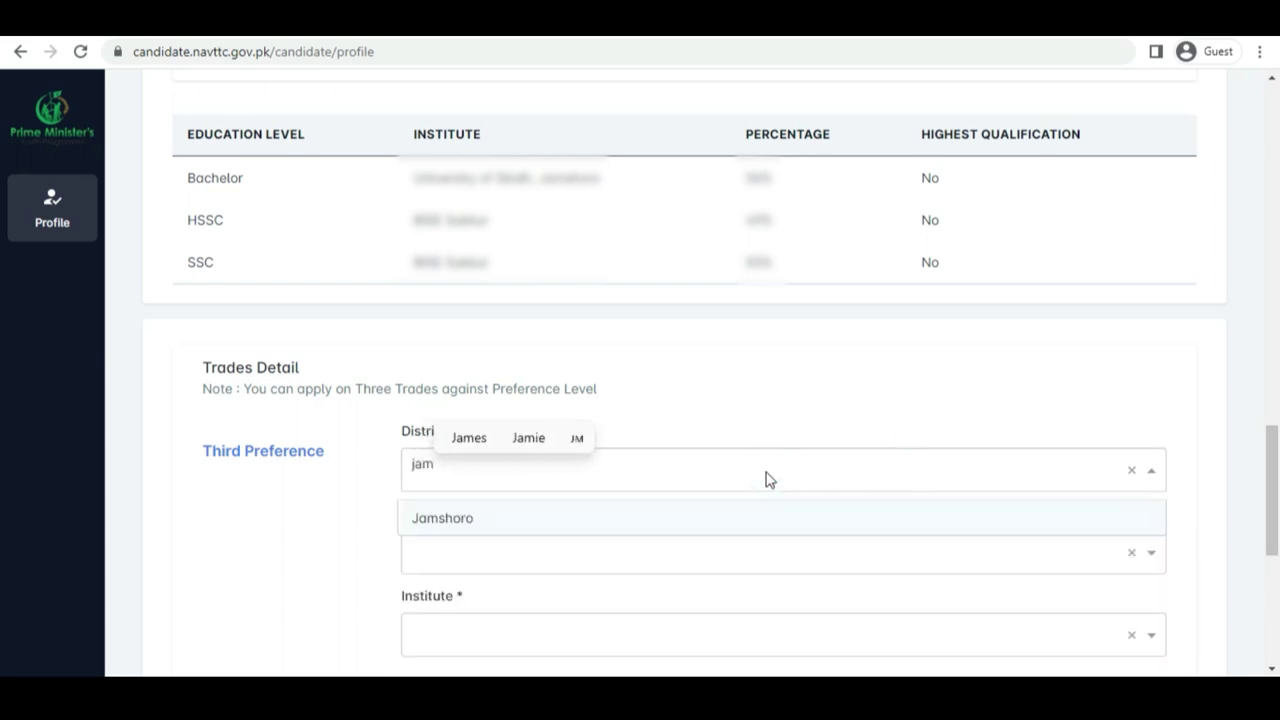
{"action": "left_click", "coordinate": [751, 517]}
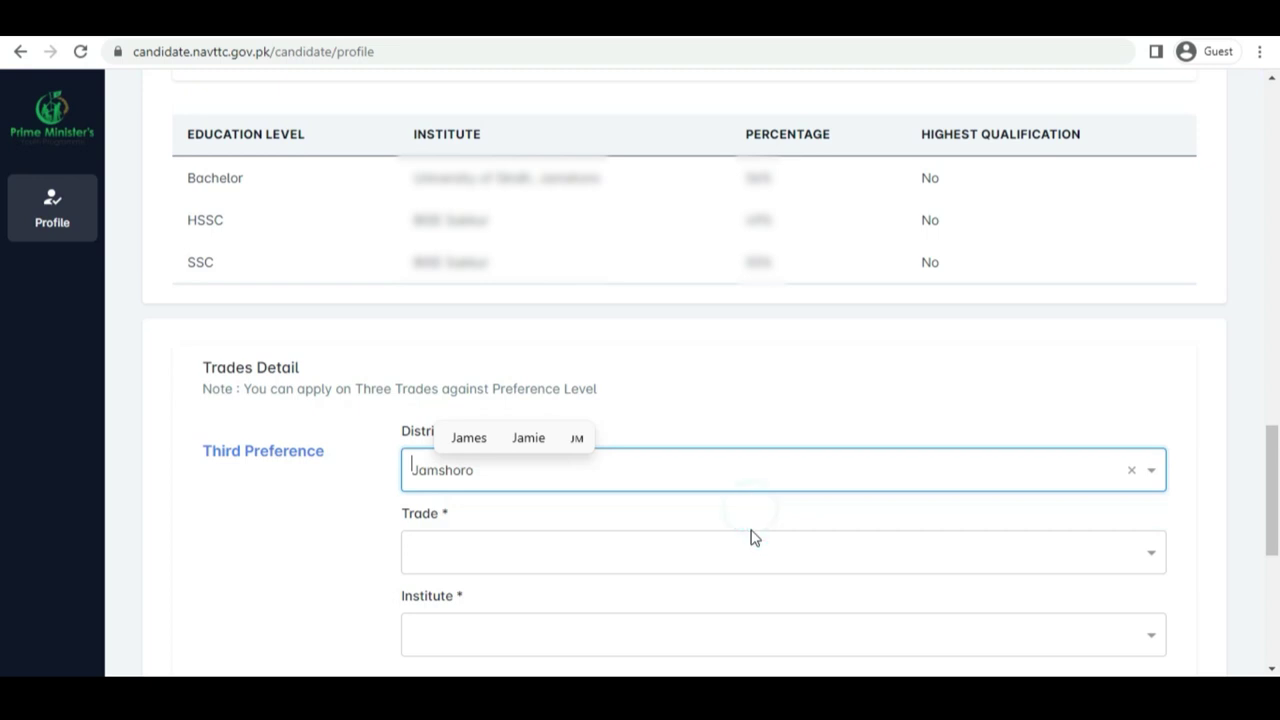
{"action": "left_click", "coordinate": [755, 548]}
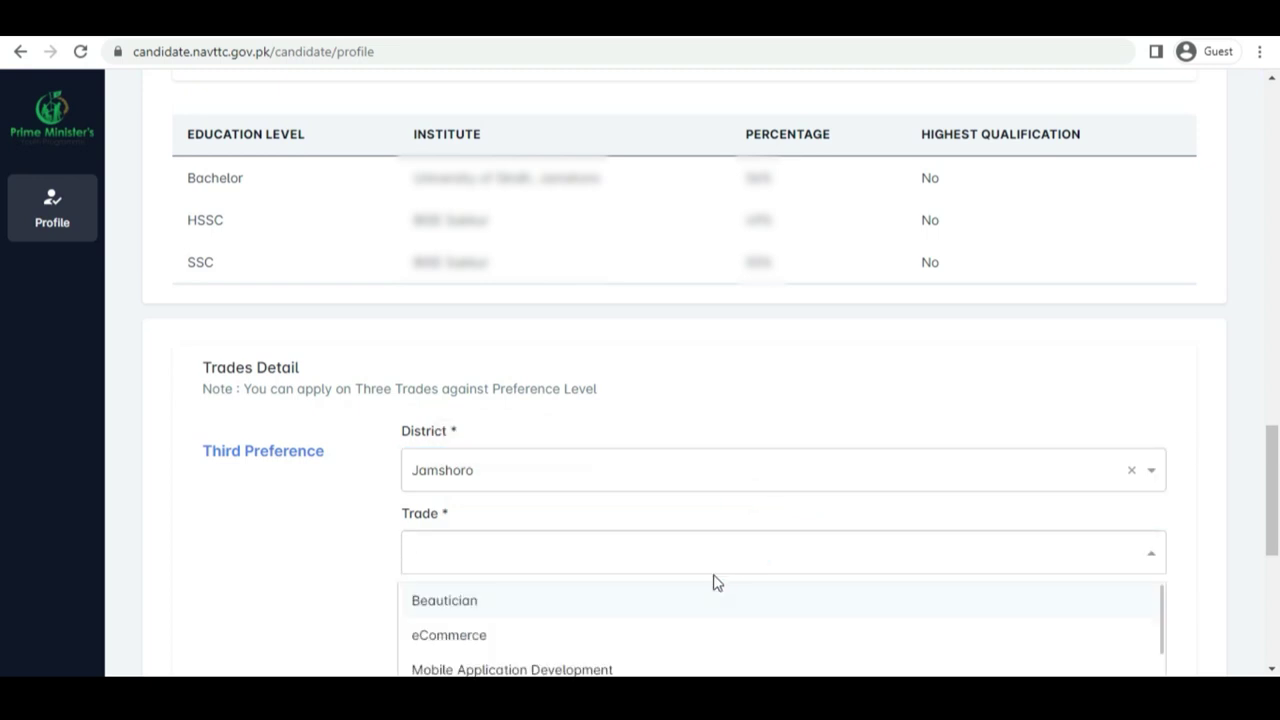
{"action": "scroll", "coordinate": [705, 595], "scroll_direction": "down", "scroll_amount": 3}
{"action": "scroll", "coordinate": [702, 597], "scroll_direction": "down", "scroll_amount": 2}
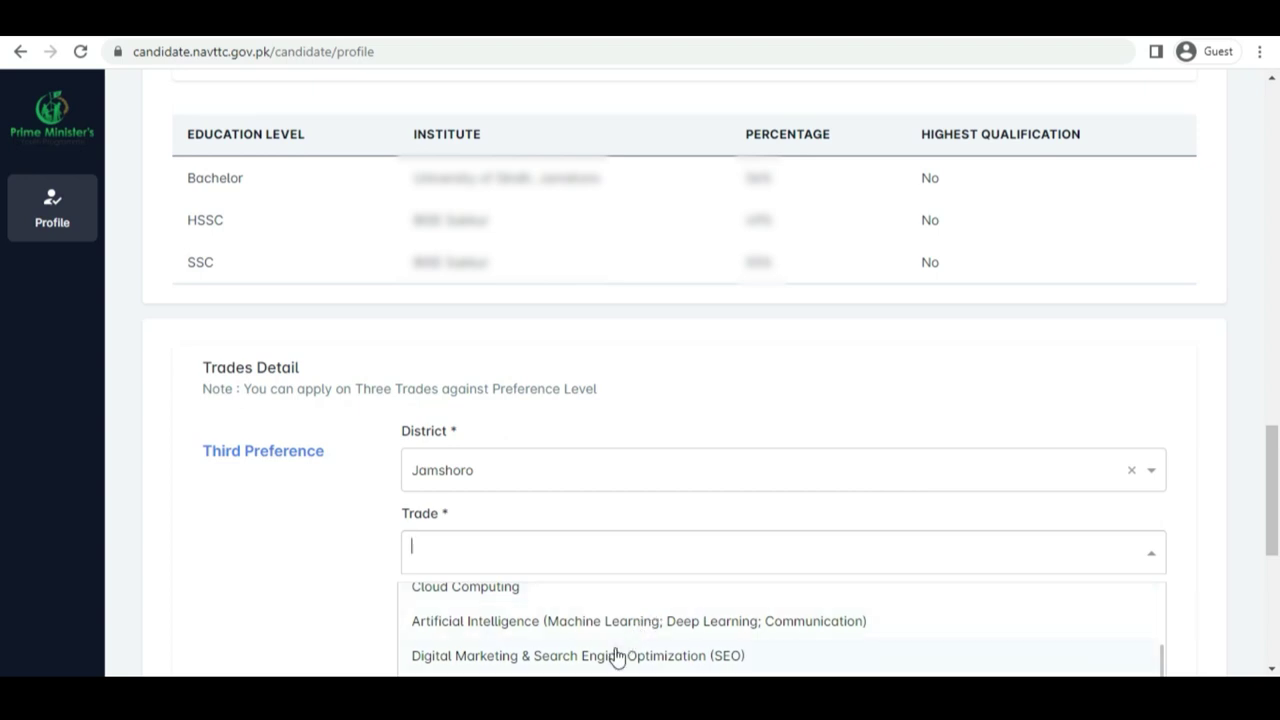
{"action": "left_click", "coordinate": [580, 621]}
{"action": "scroll", "coordinate": [577, 609], "scroll_direction": "down", "scroll_amount": 1}
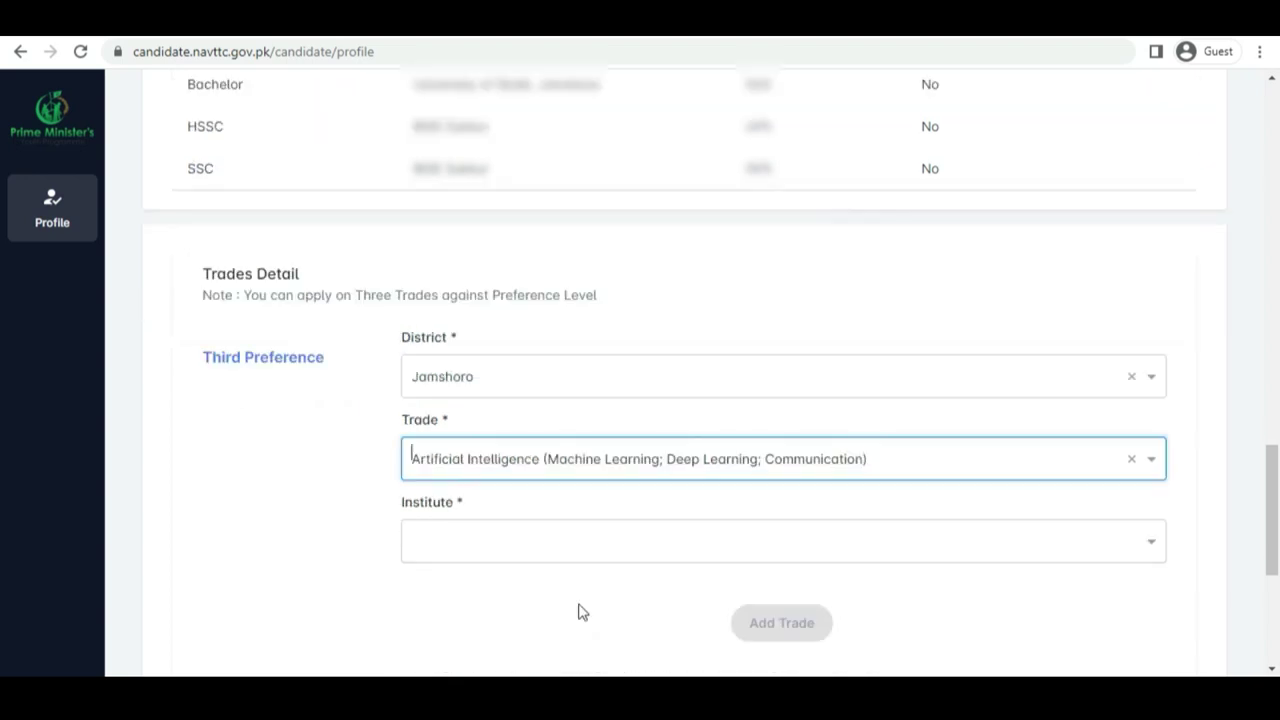
{"action": "left_click", "coordinate": [585, 555]}
{"action": "left_click", "coordinate": [579, 589]}
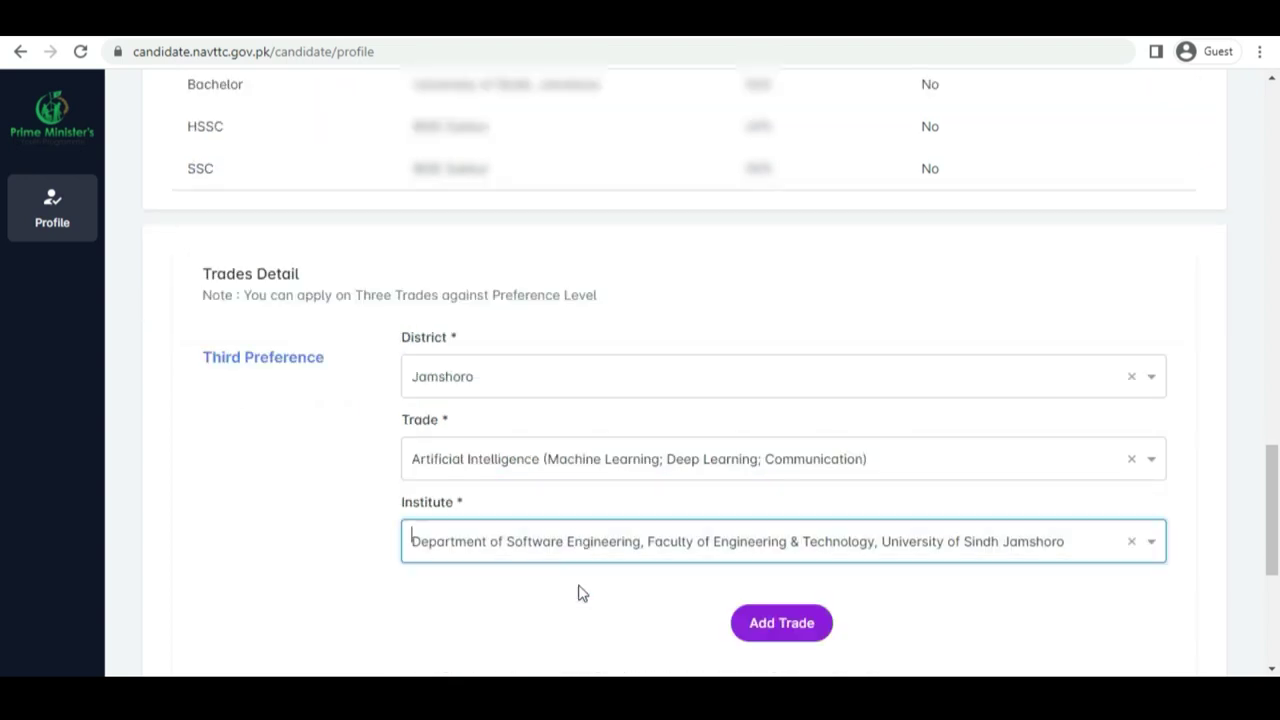
{"action": "left_click", "coordinate": [815, 628]}
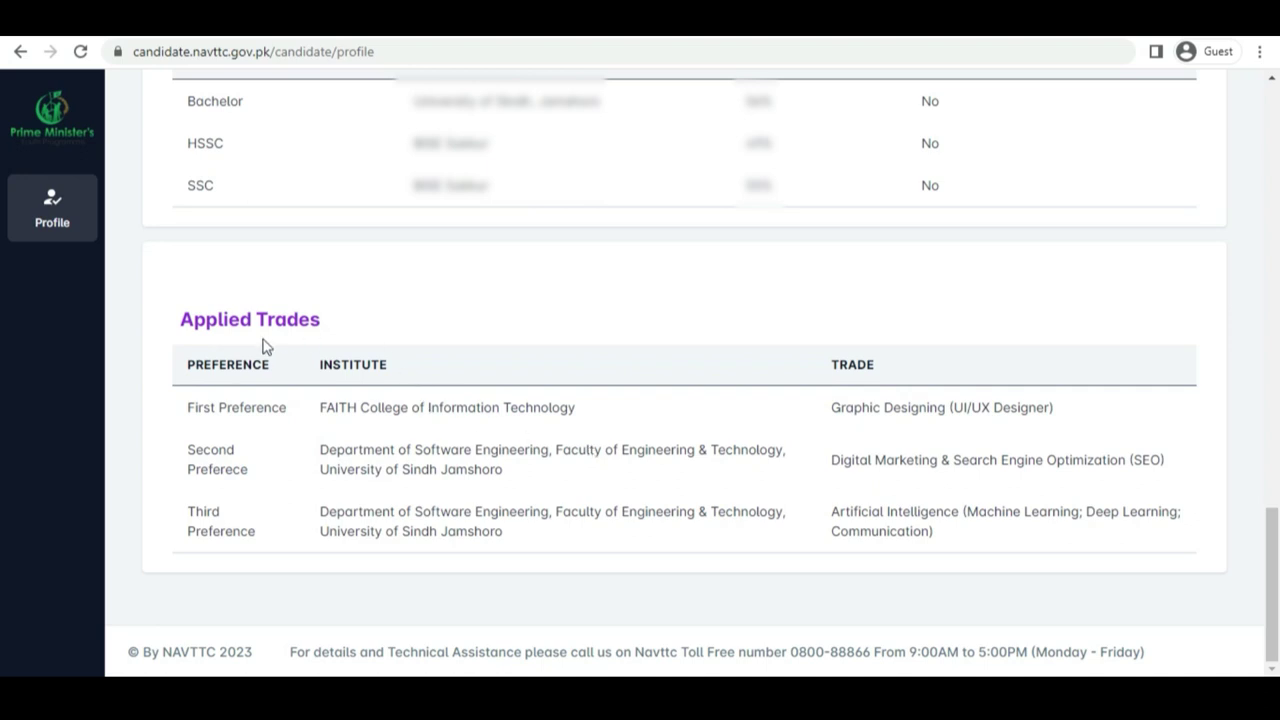
Submit the profile with Submit Profile For Review and confirm it in the dialog
{"action": "left_click", "coordinate": [566, 484]}
{"action": "scroll", "coordinate": [686, 563], "scroll_direction": "up", "scroll_amount": 15}
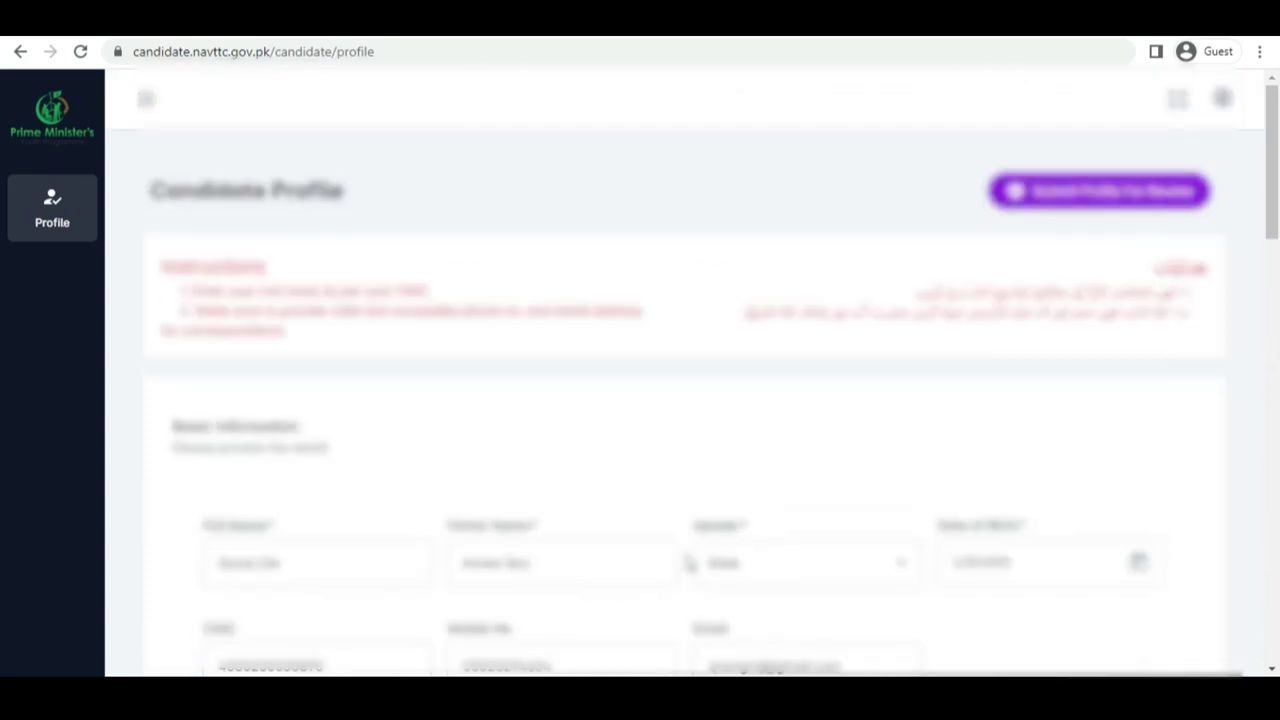
{"action": "scroll", "coordinate": [943, 493], "scroll_direction": "down", "scroll_amount": 8}
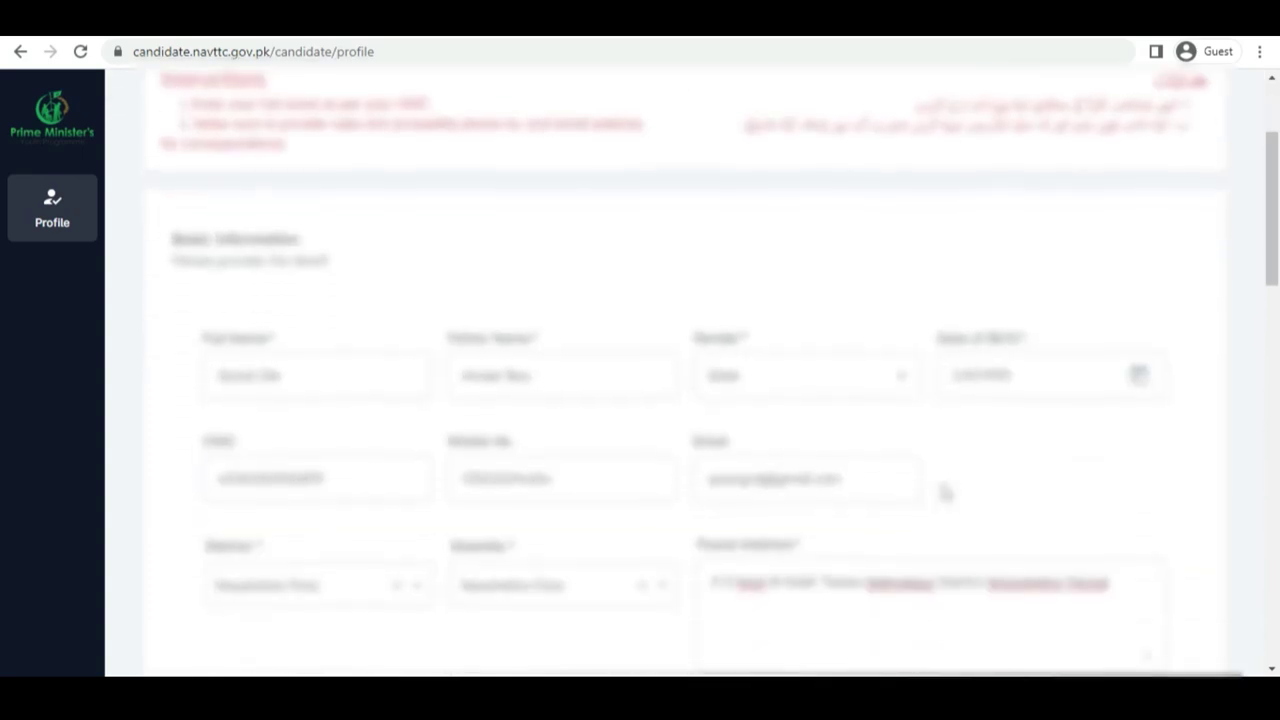
{"action": "scroll", "coordinate": [945, 492], "scroll_direction": "down", "scroll_amount": 10}
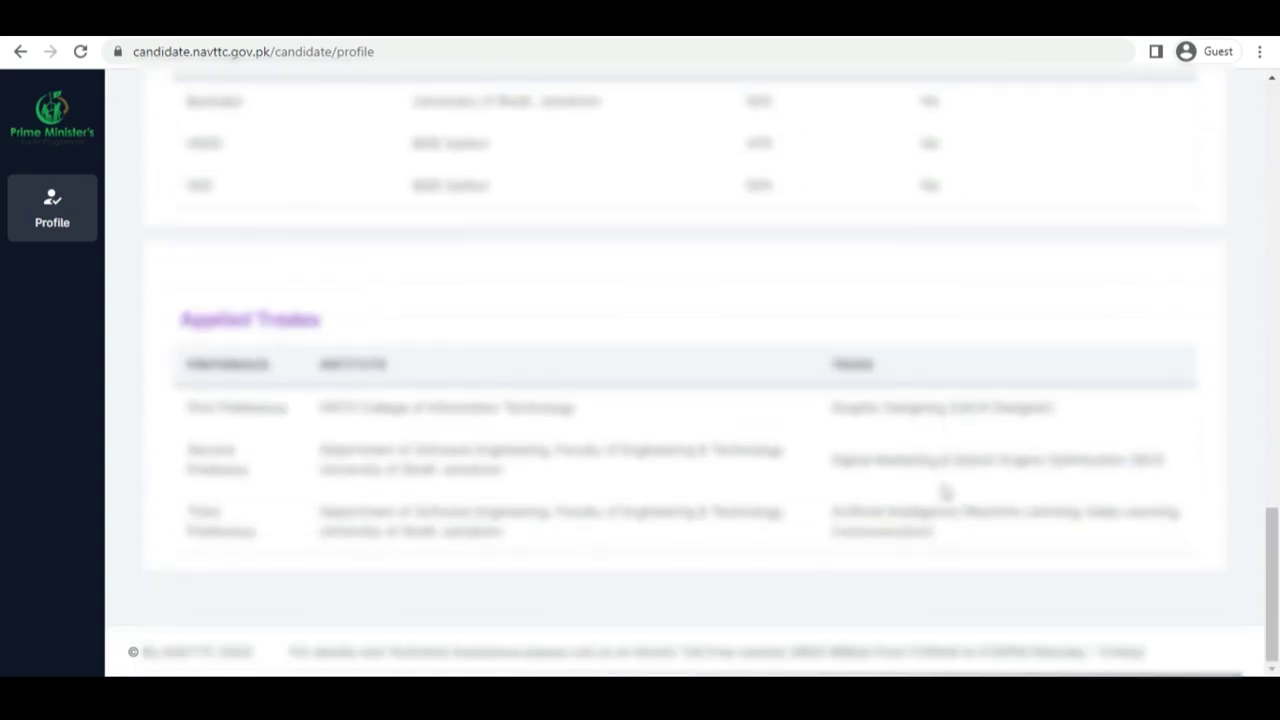
{"action": "scroll", "coordinate": [945, 492], "scroll_direction": "up", "scroll_amount": 2}
{"action": "scroll", "coordinate": [945, 492], "scroll_direction": "up", "scroll_amount": 12}
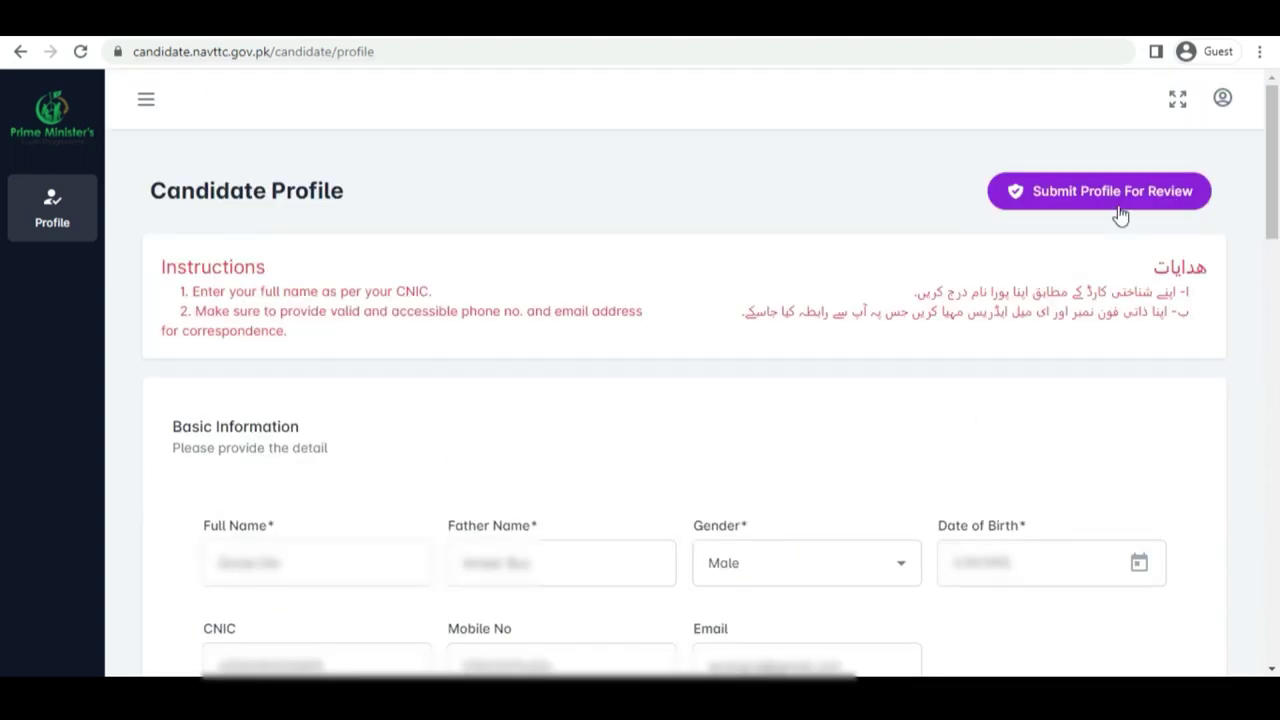
{"action": "left_click", "coordinate": [1120, 213]}
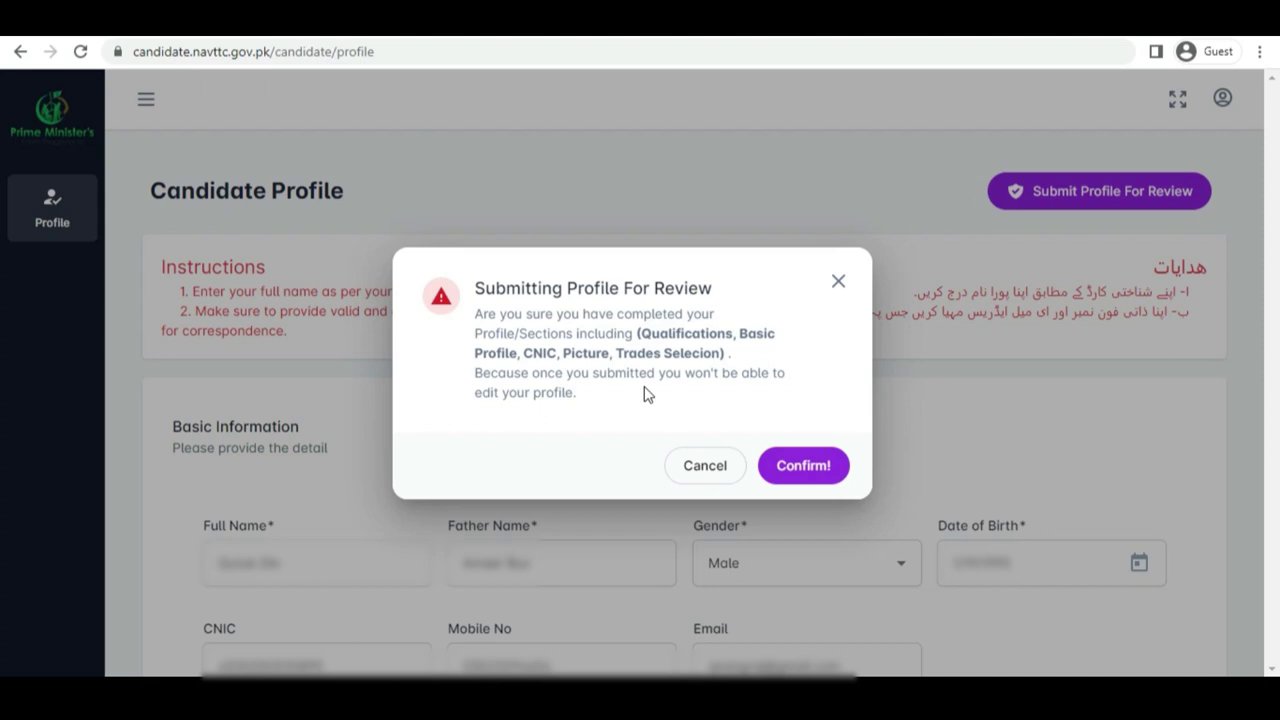
{"action": "left_click", "coordinate": [790, 472]}
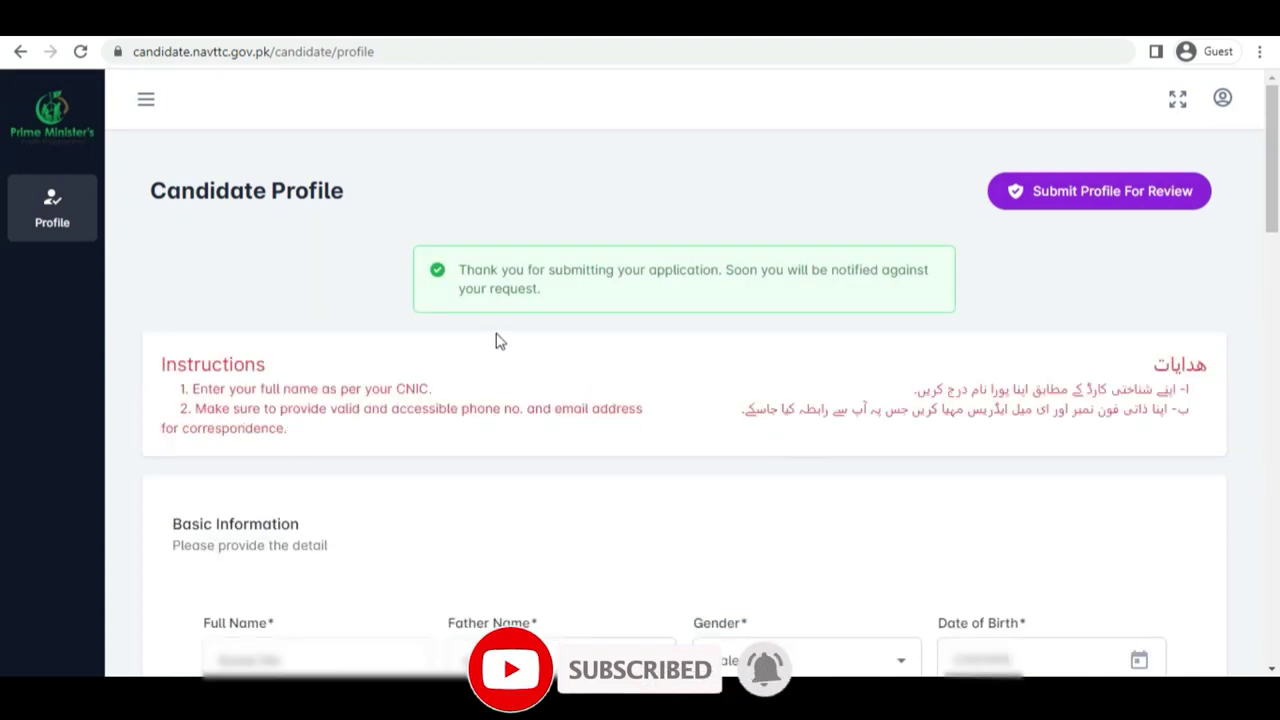